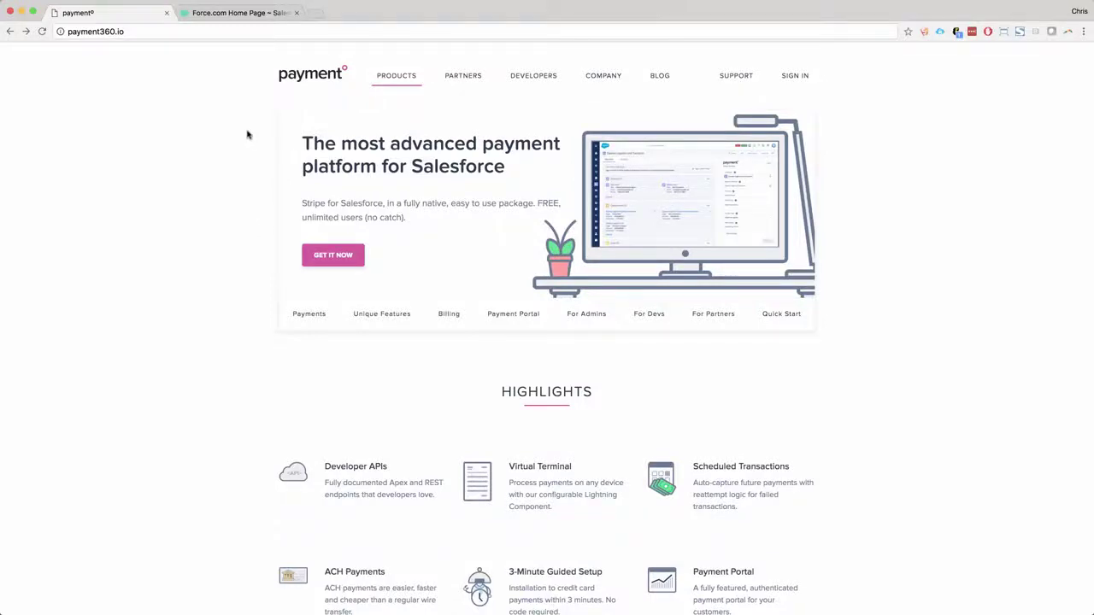
- Go from payment360.io to the payment360 – Stripe for Salesforce AppExchange listing and start getting it
click(249, 32)
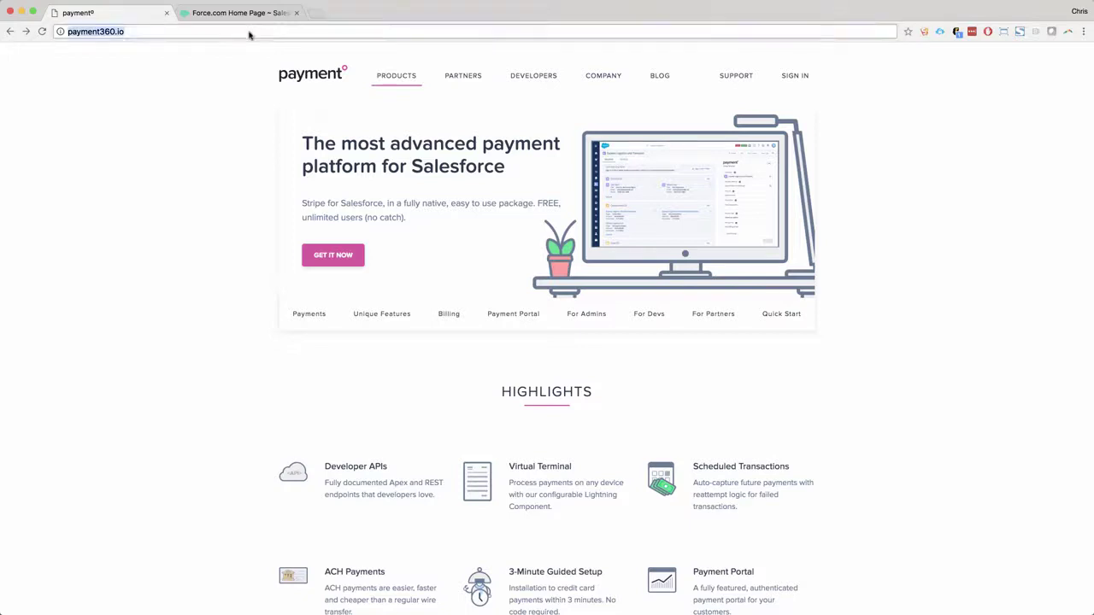
click(336, 266)
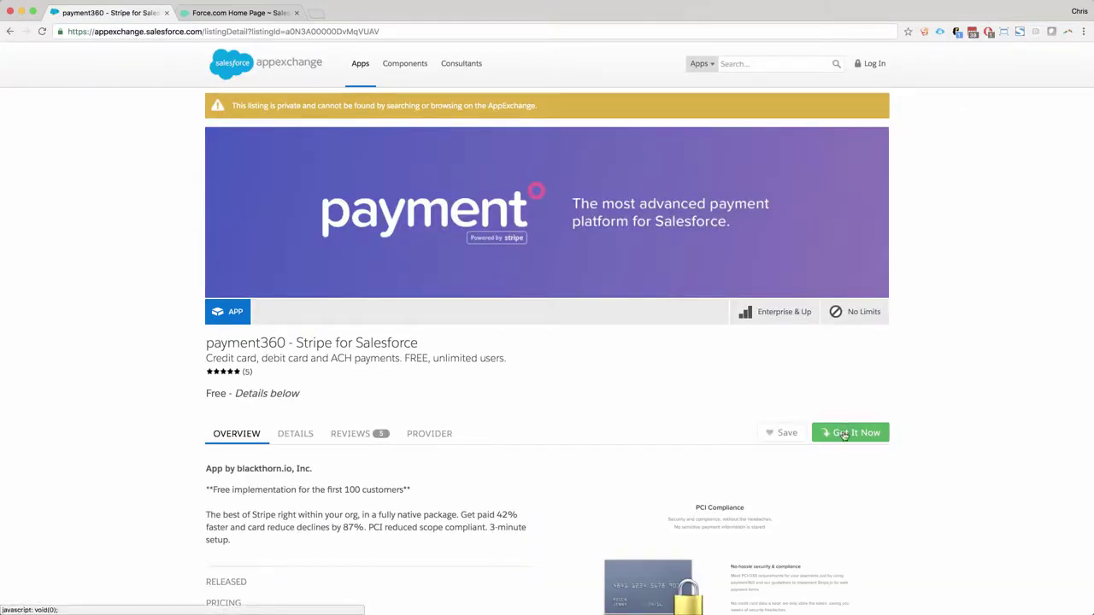
click(844, 435)
- Log in to the AppExchange with the saved Salesforce username and the account password
scroll(709, 378, down, 1)
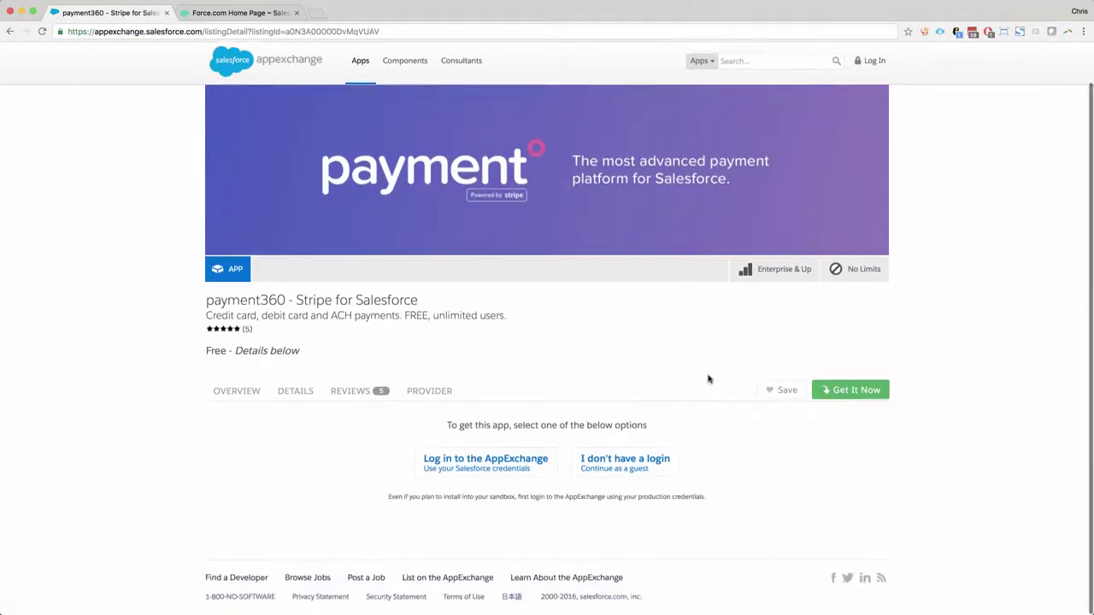
click(521, 472)
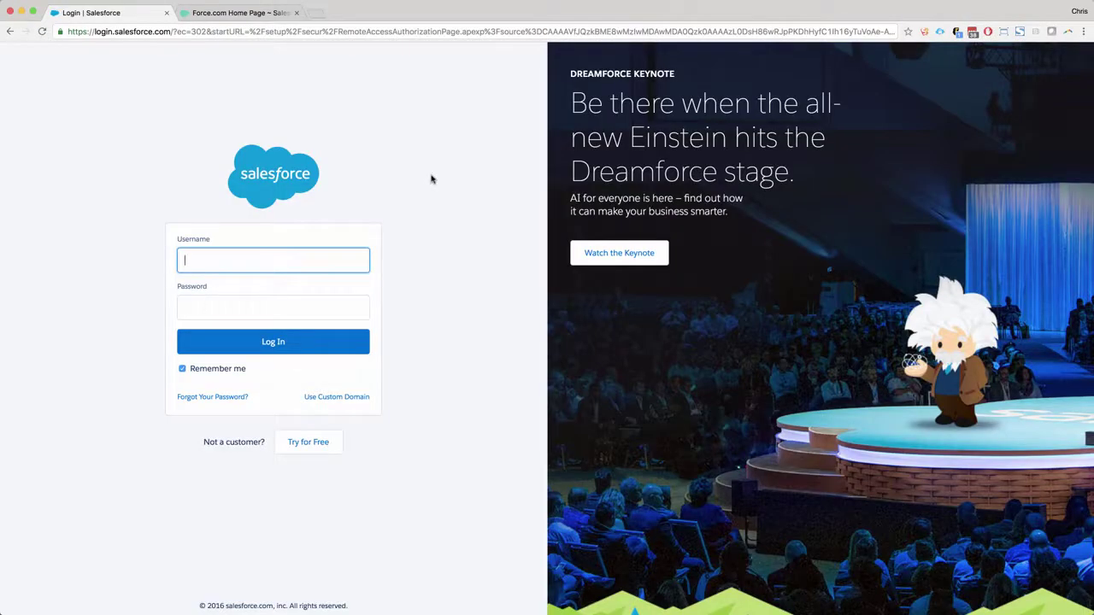
key(super+v)
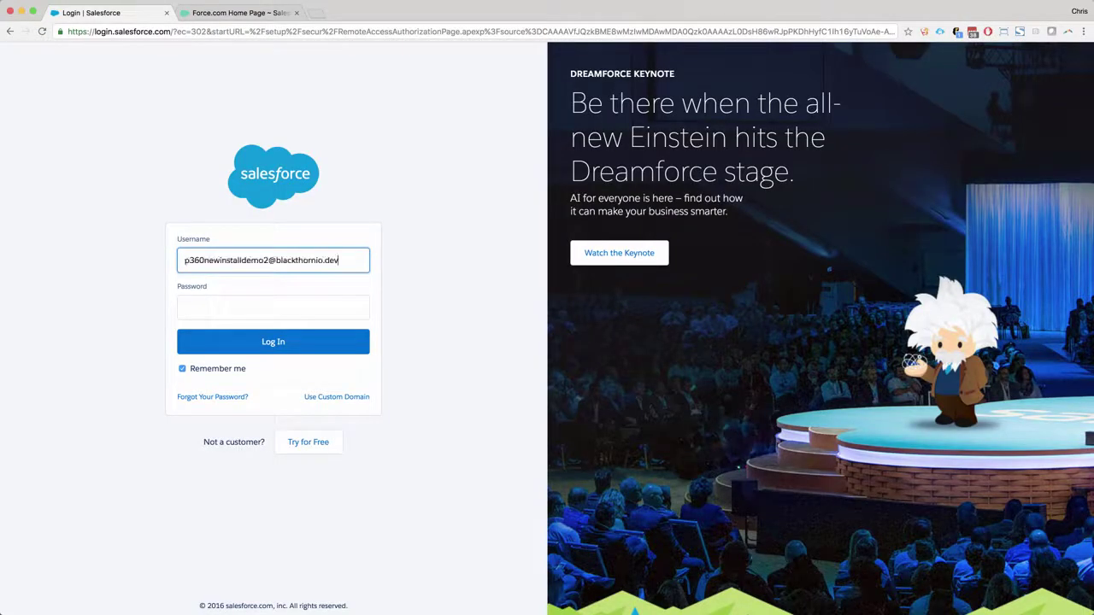
key(Tab)
text(*)
key(Return)
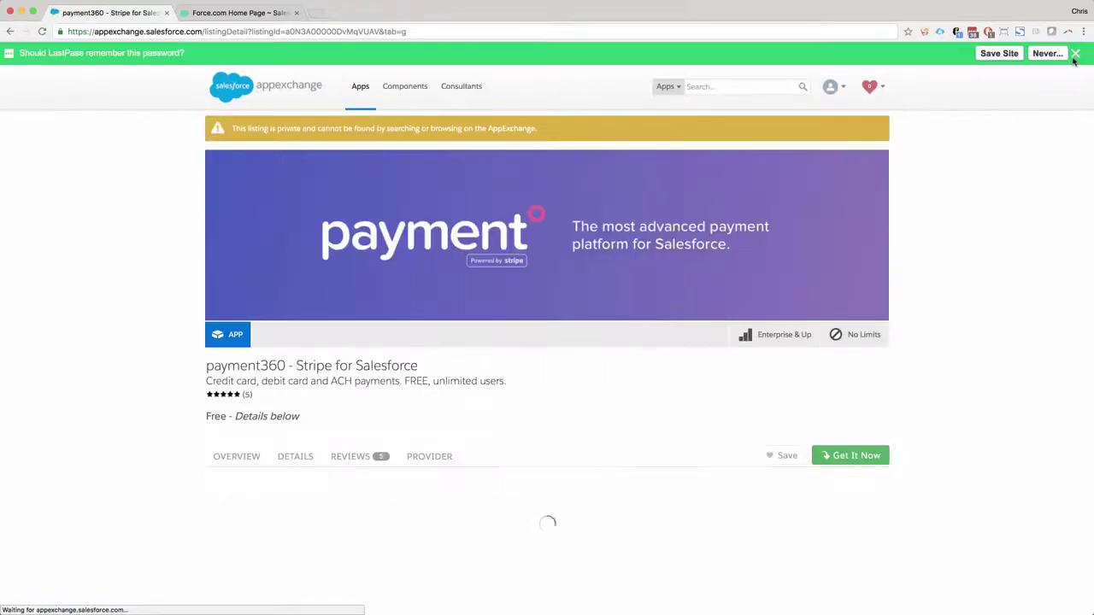
- Choose Install in production, accept the terms and conditions, and confirm the installation
click(547, 531)
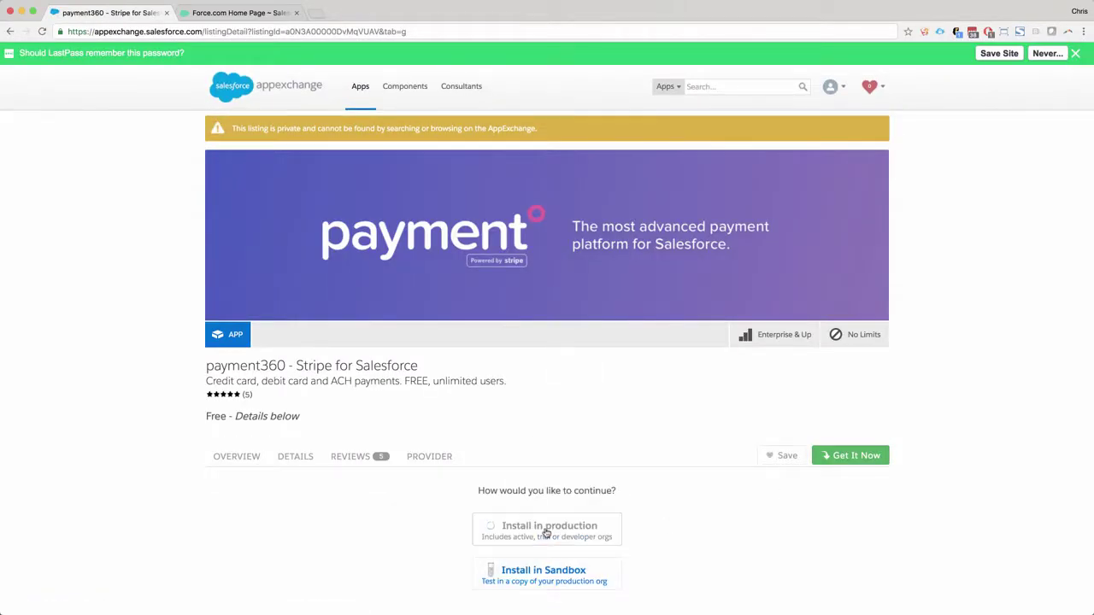
scroll(912, 359, down, 5)
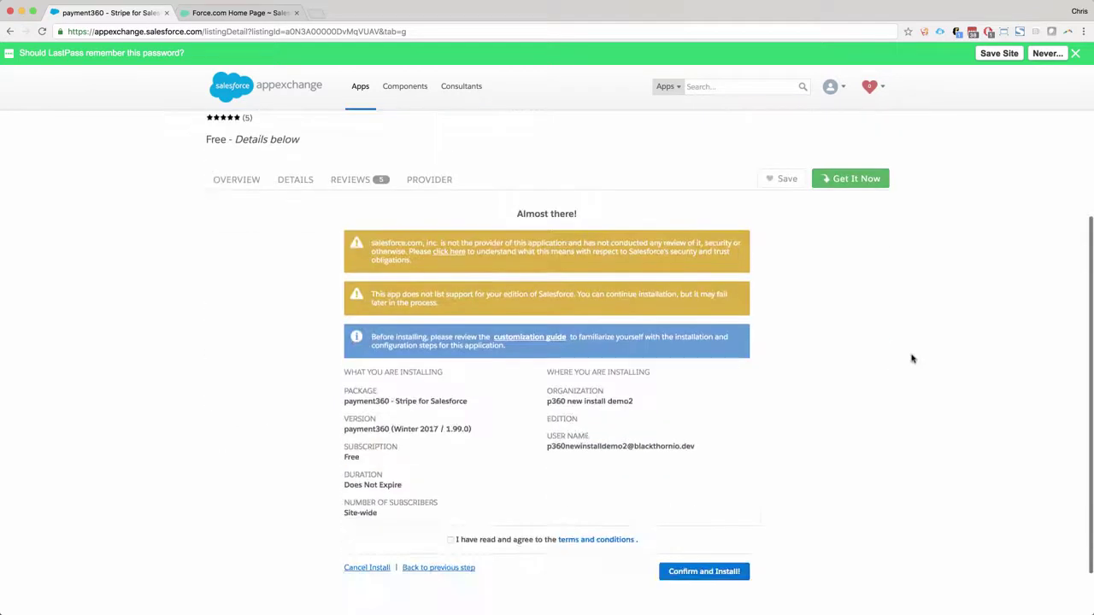
click(450, 541)
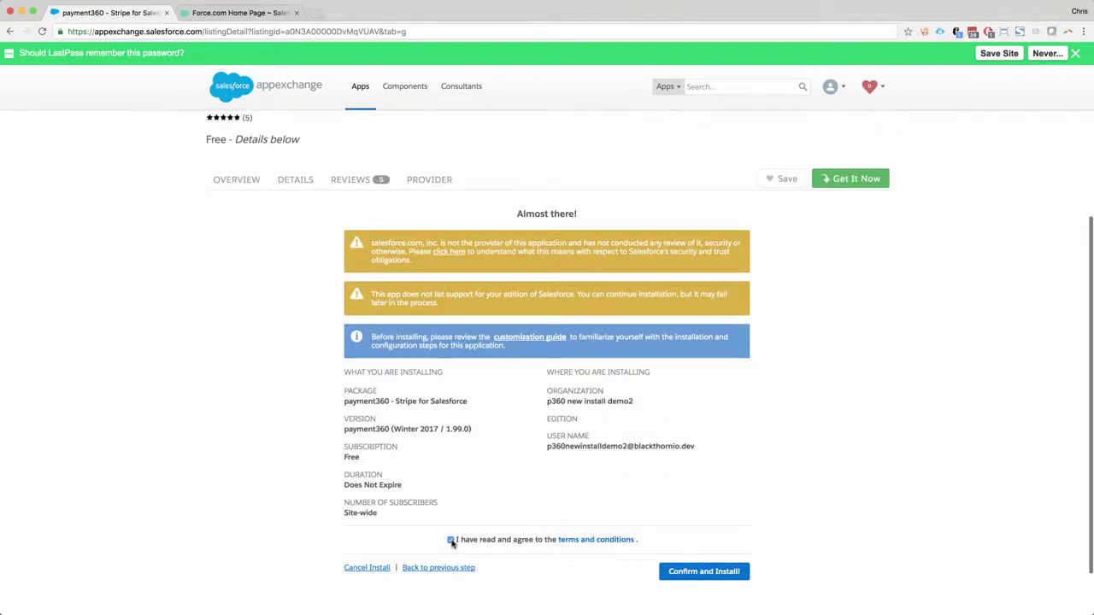
click(690, 581)
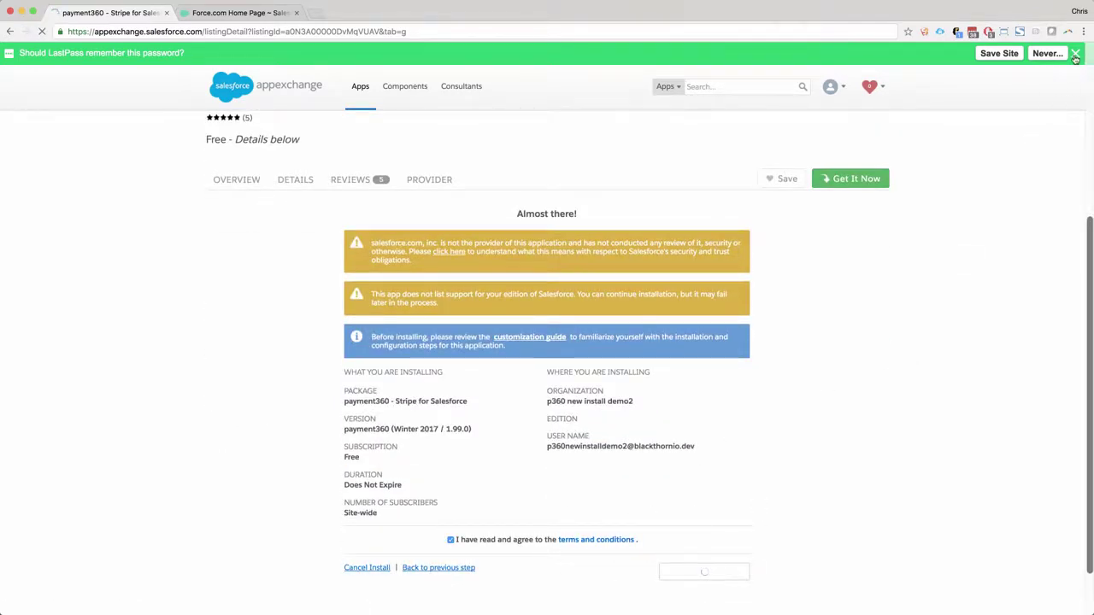
click(1075, 54)
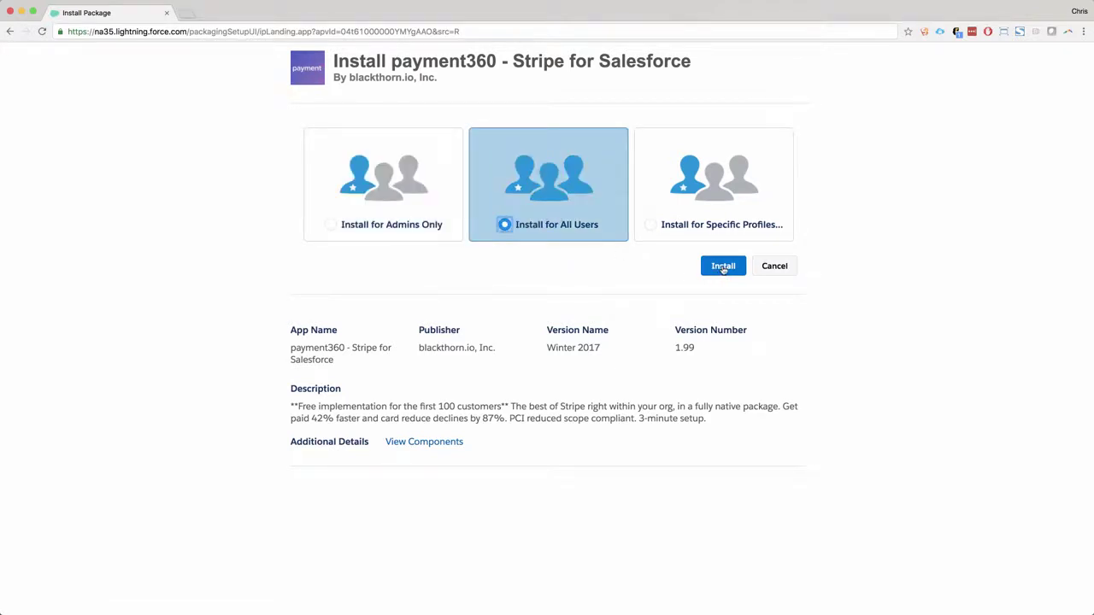
- Install payment360 for all users, granting third-party website access, and finish at Installed Packages
click(723, 267)
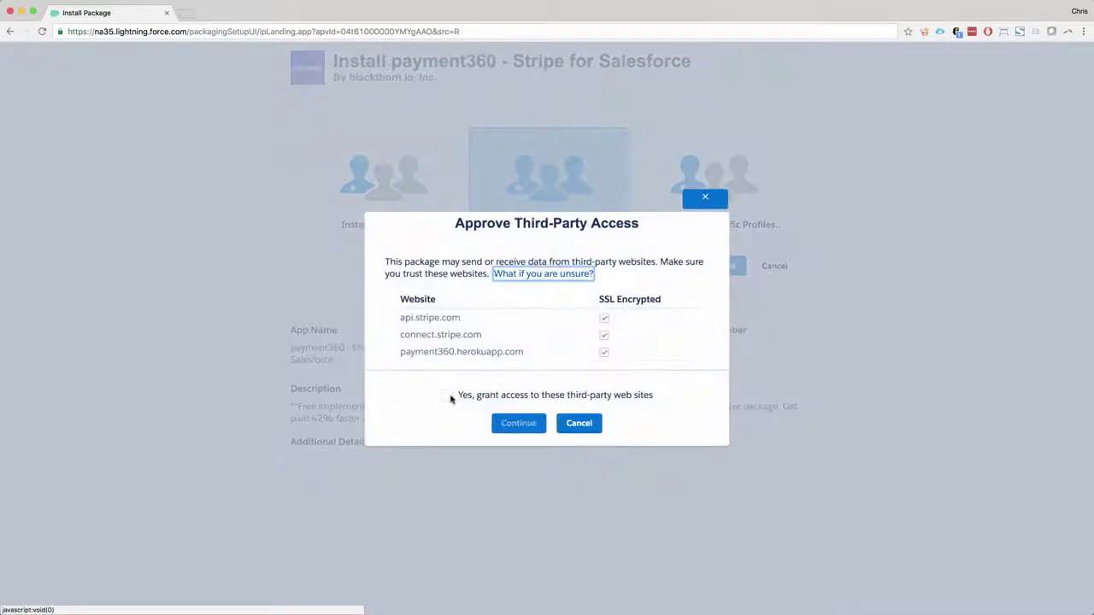
click(447, 396)
click(527, 427)
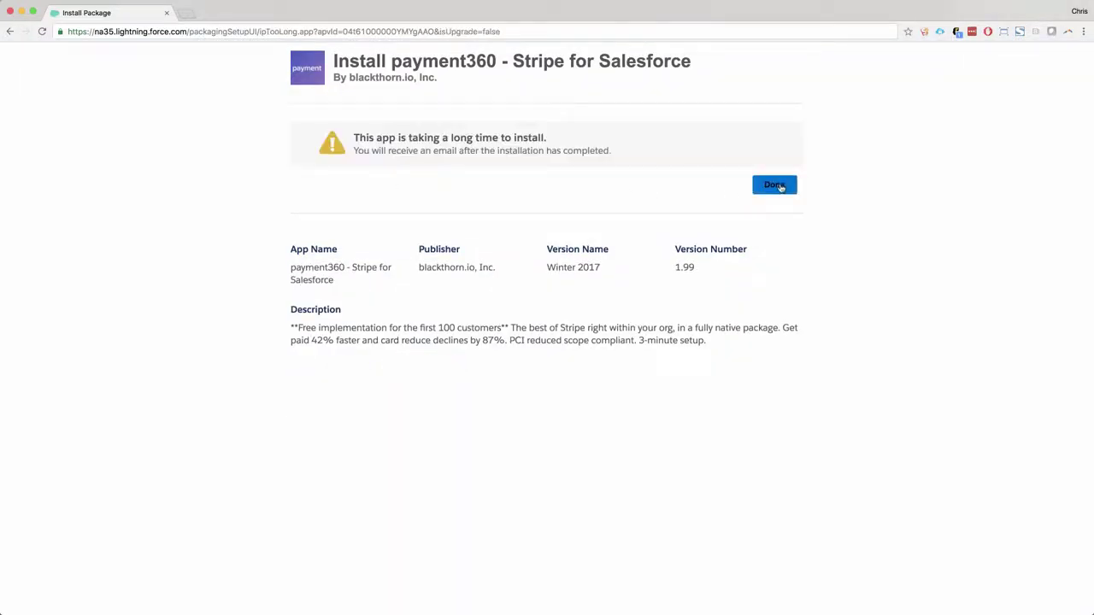
click(775, 186)
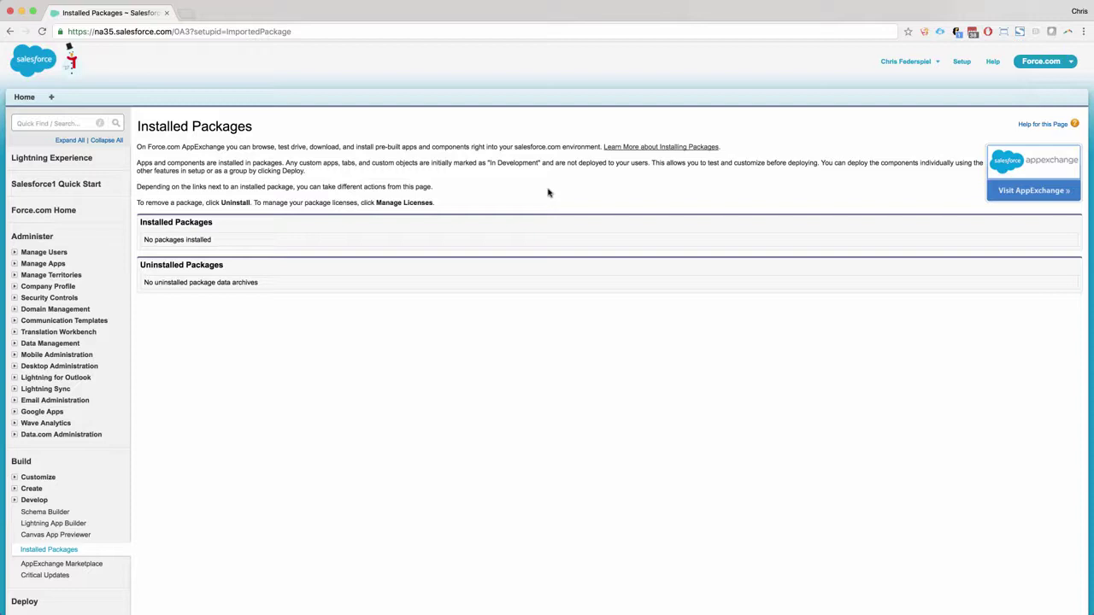
click(45, 120)
- Find Permission Sets with 'perm' and add the admin user to the payment360 (Admin) permission set
text(perm)
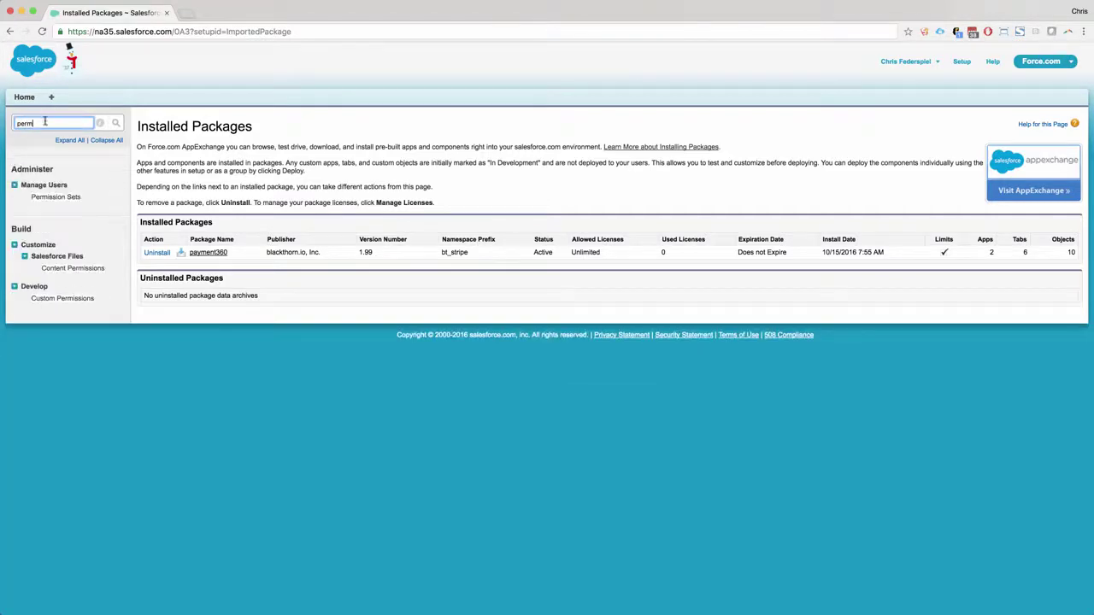
click(57, 198)
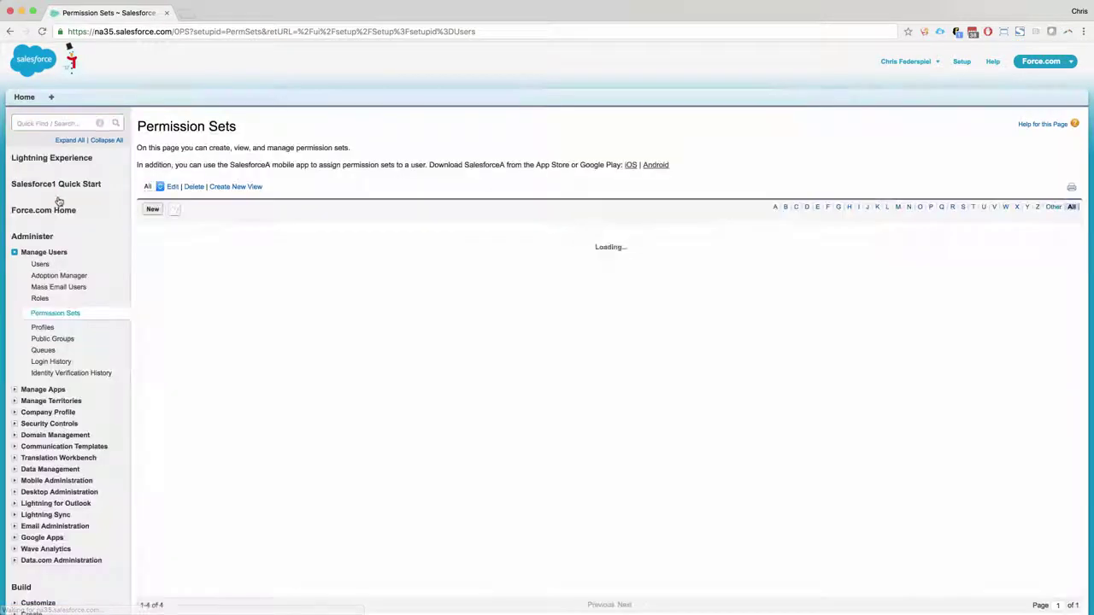
click(205, 244)
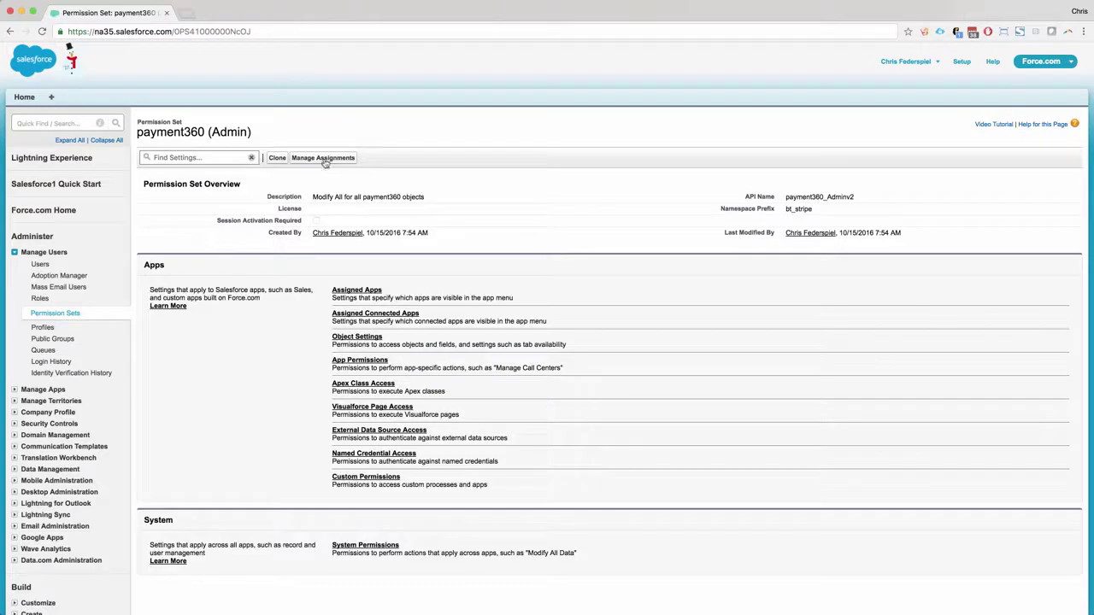
click(328, 160)
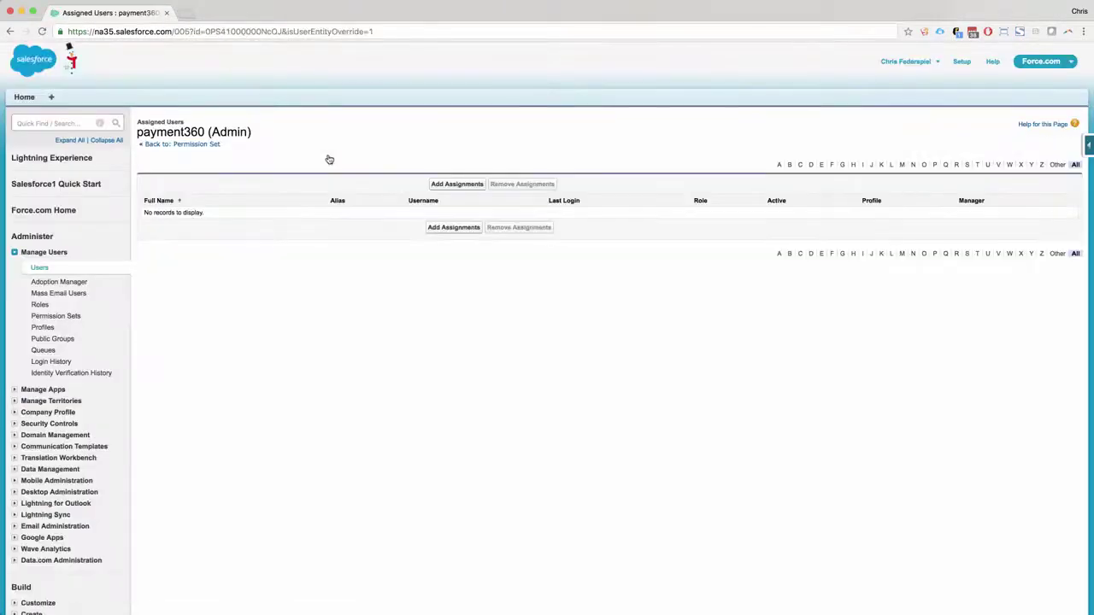
click(457, 184)
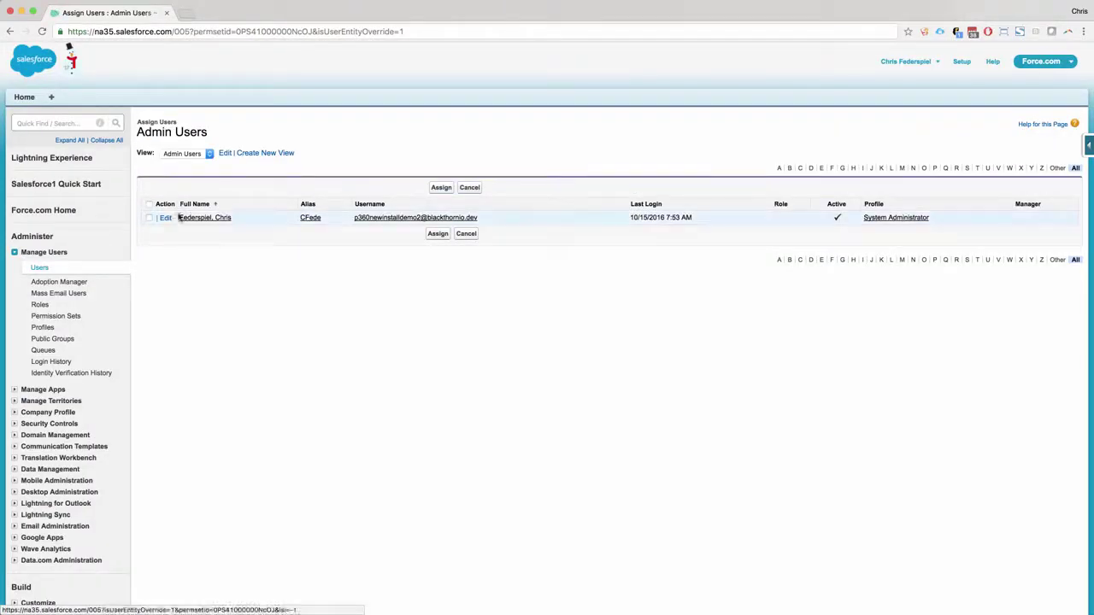
click(149, 218)
click(441, 187)
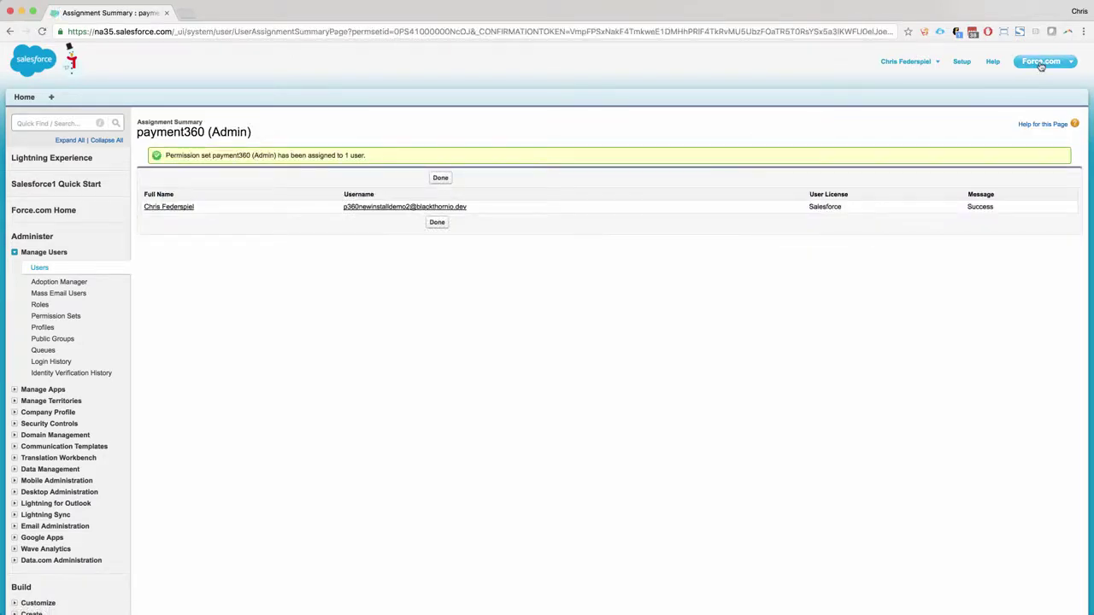
- Switch to the payment360 Admin app and select Test gateway mode in the Setup Wizard
click(1041, 67)
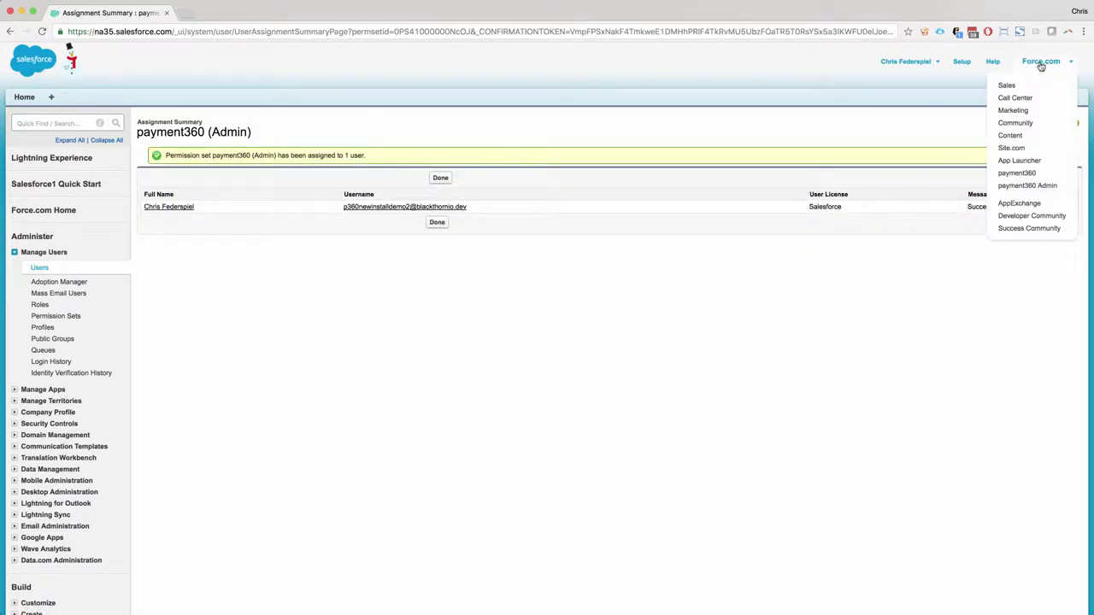
click(1021, 187)
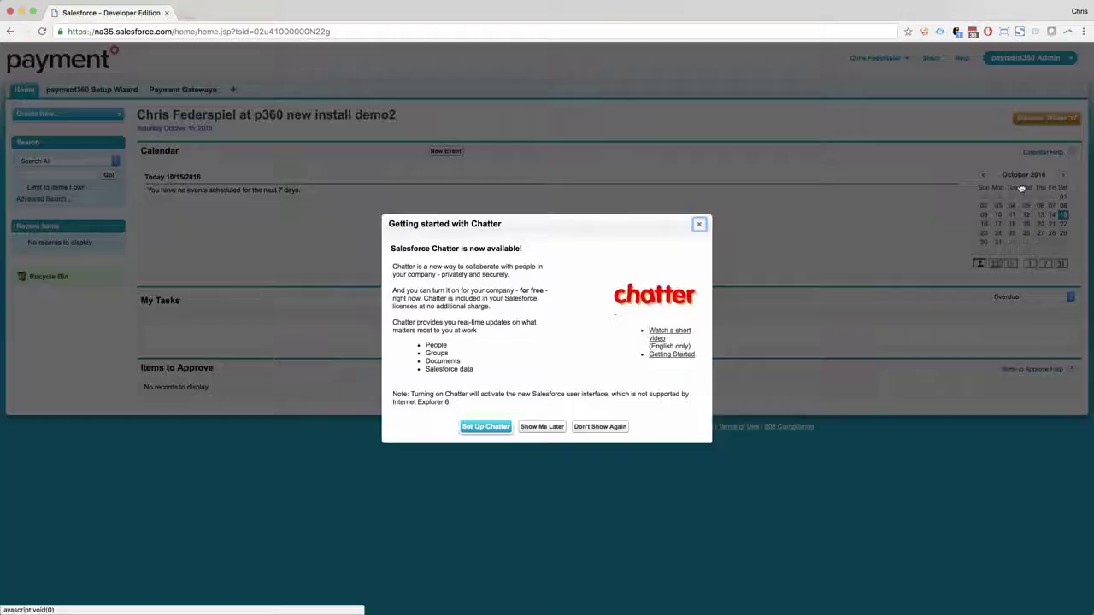
click(588, 426)
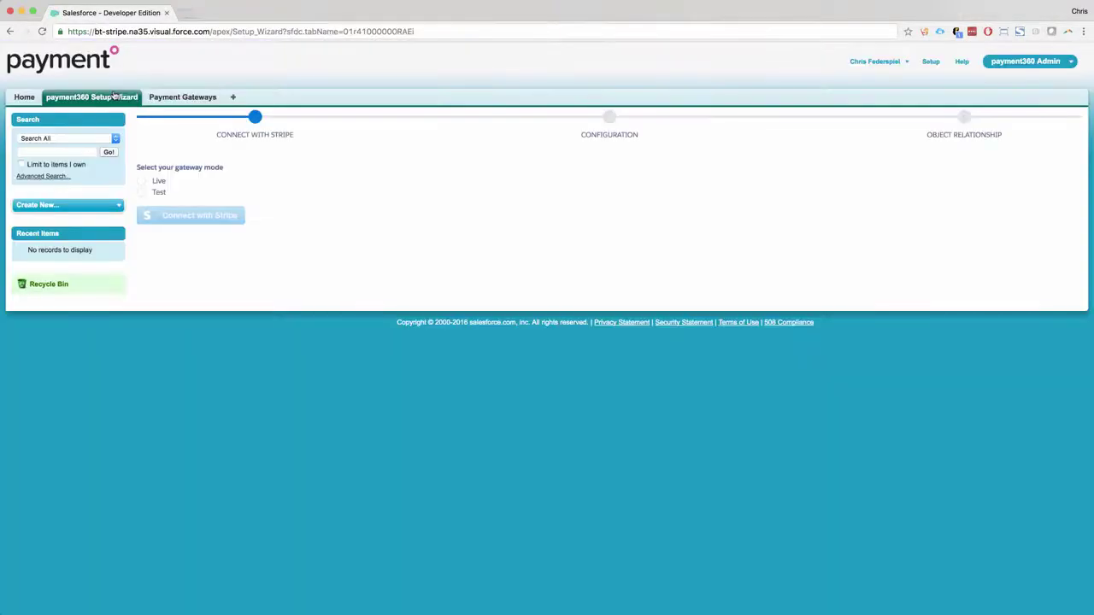
click(142, 193)
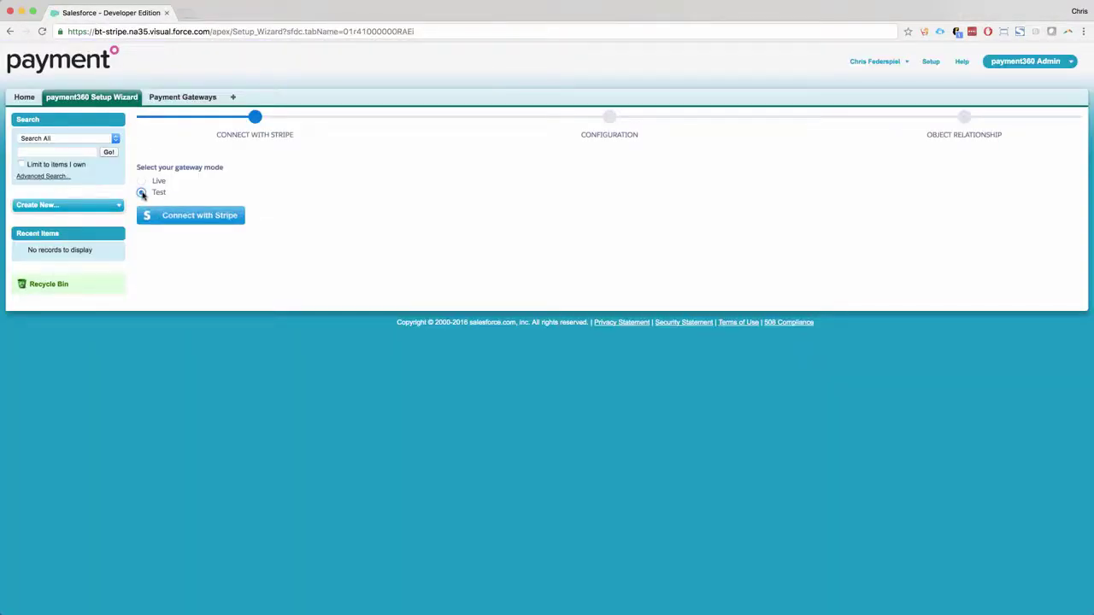
- Connect the org with Stripe, skipping the Stripe account form in development mode
click(197, 218)
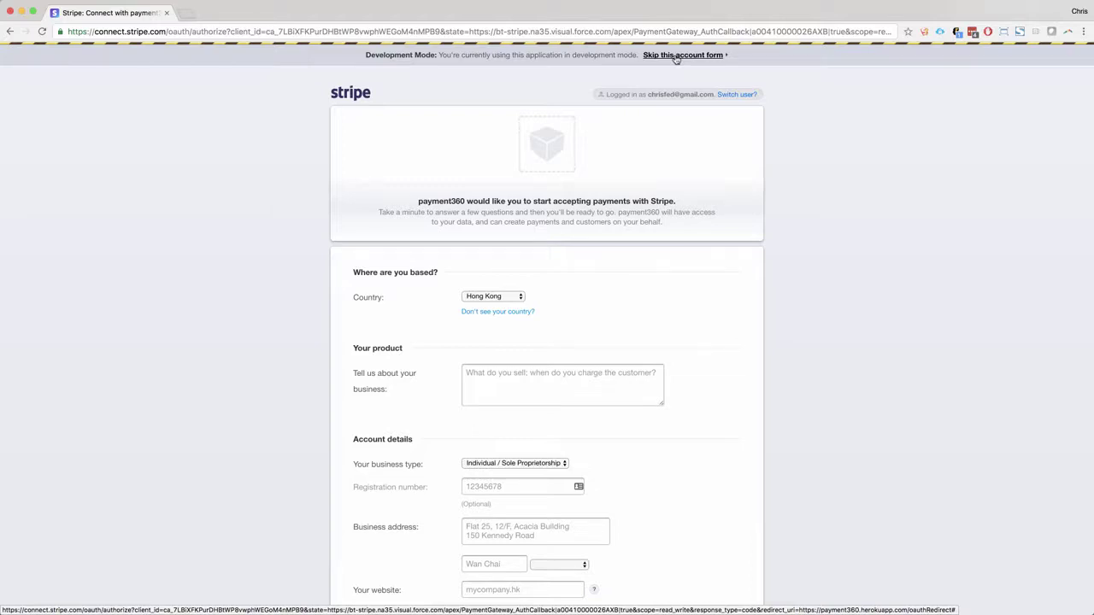
click(675, 55)
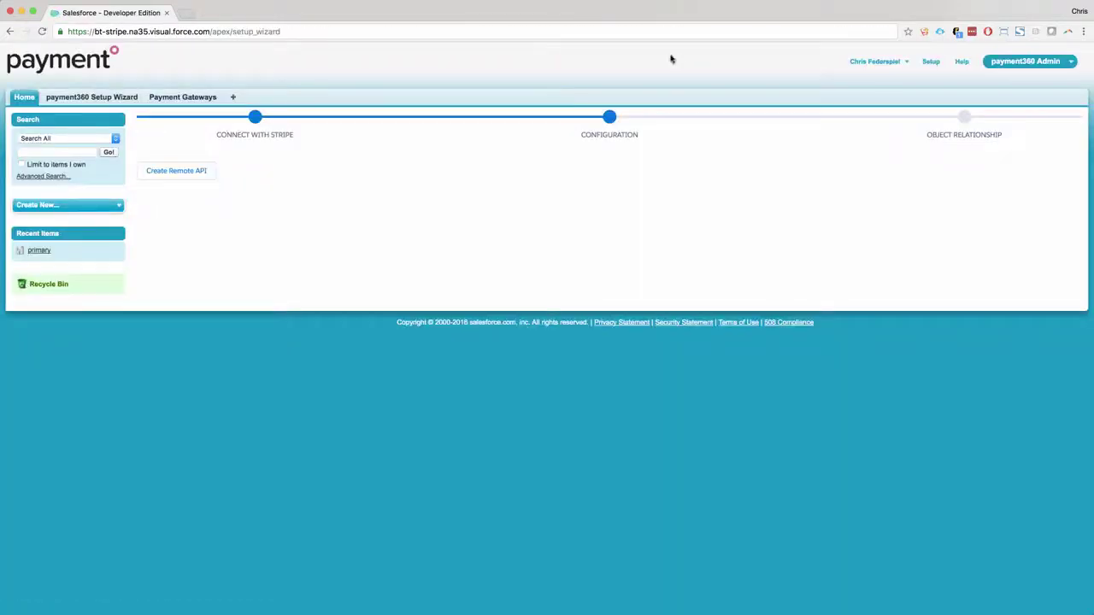
- Create the payment360 Remote API and create the parent with Account as Transaction Parent
click(169, 176)
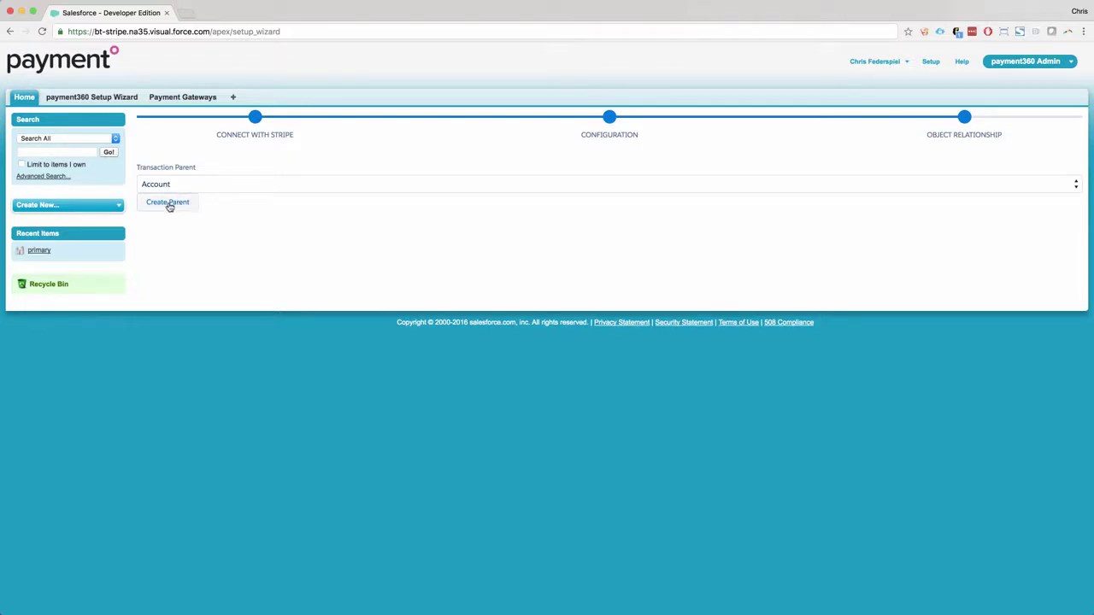
click(169, 207)
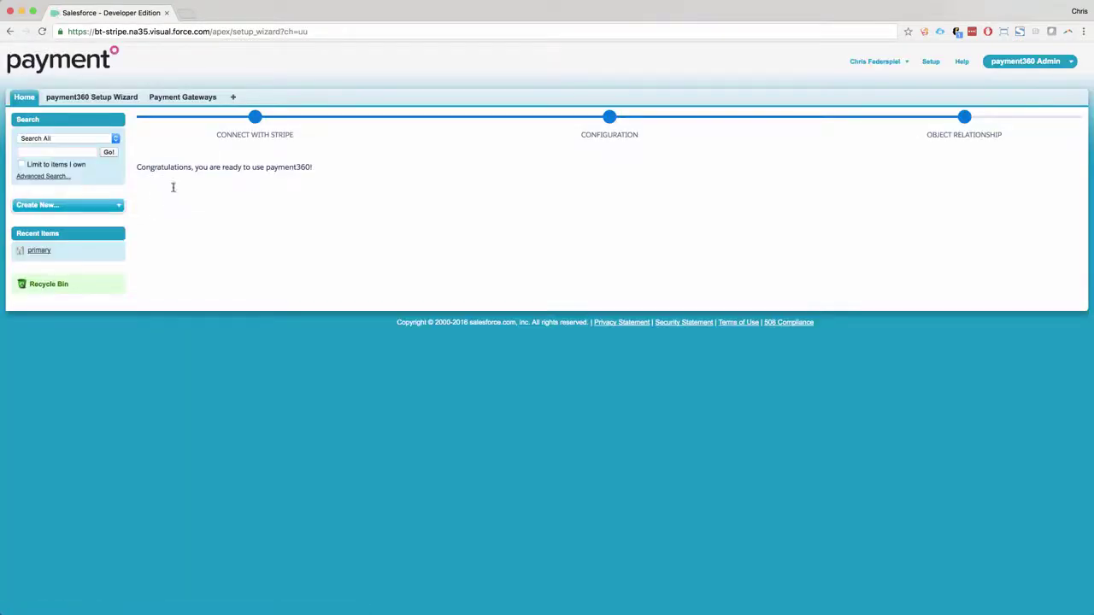
- From the primary payment gateway, go to Setup's Profiles list and open System Administrator
click(184, 99)
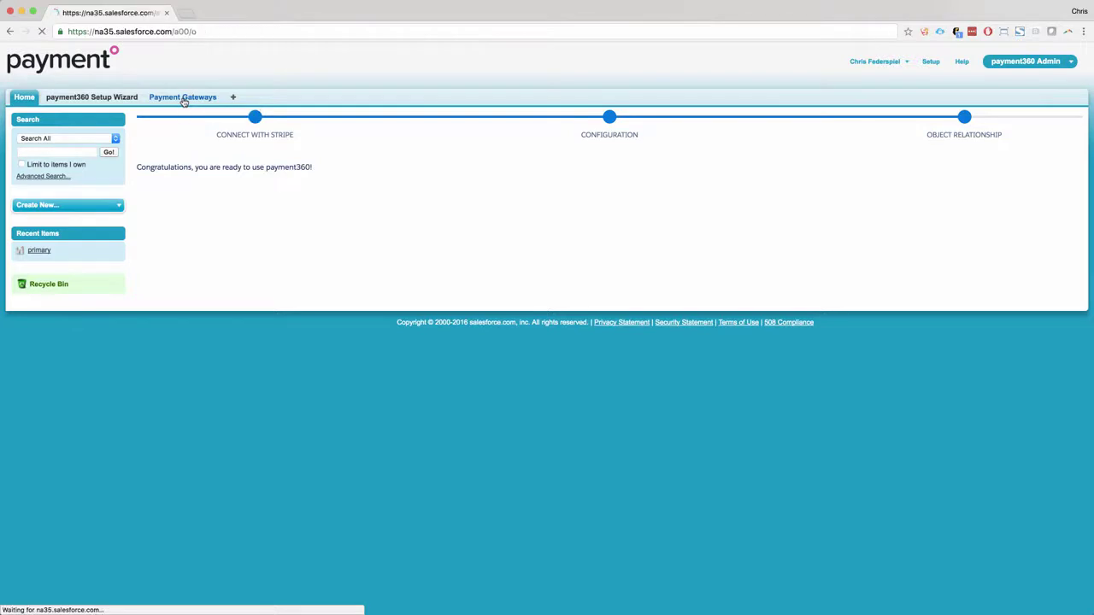
click(156, 213)
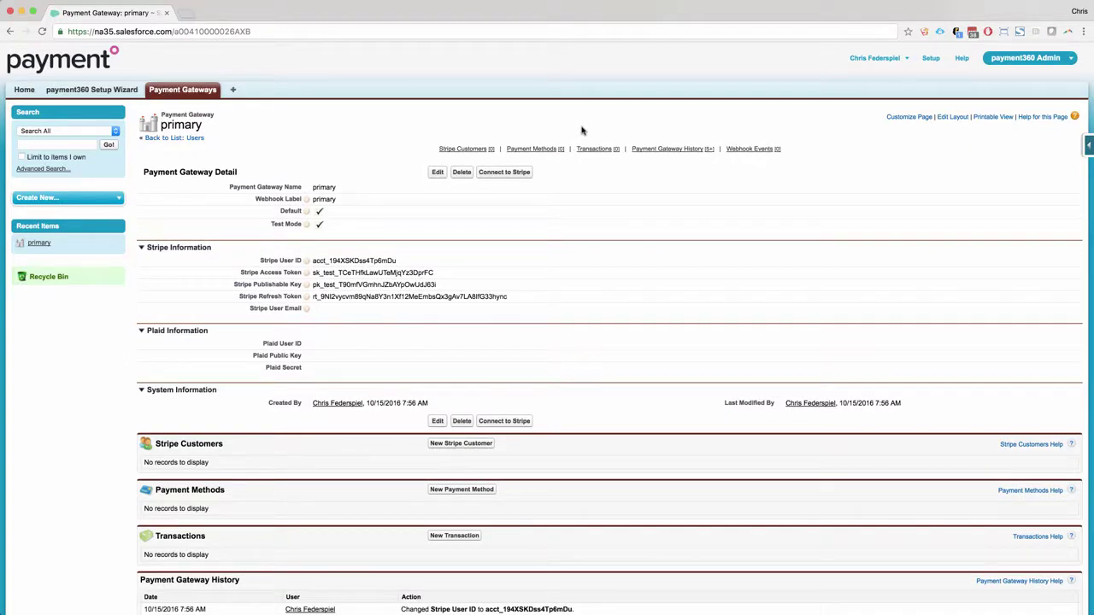
click(930, 57)
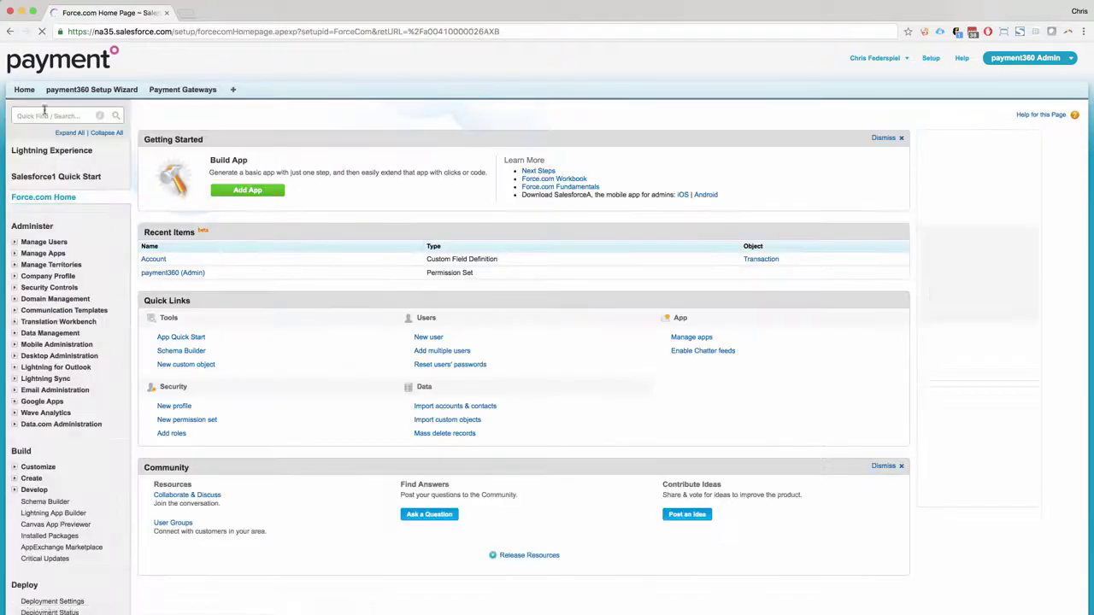
click(44, 112)
text(perm)
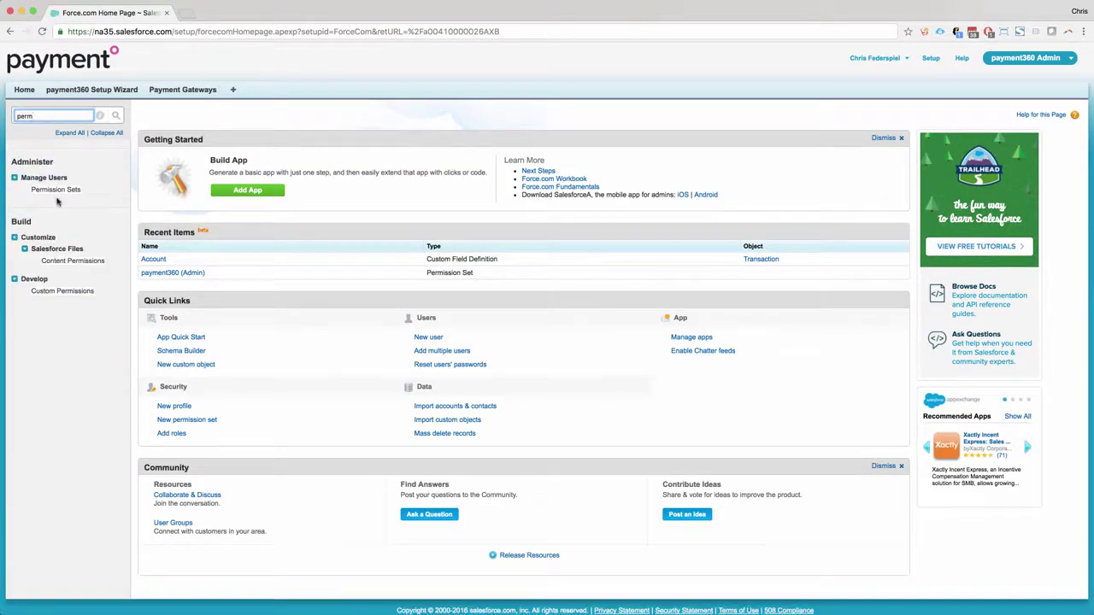
click(56, 190)
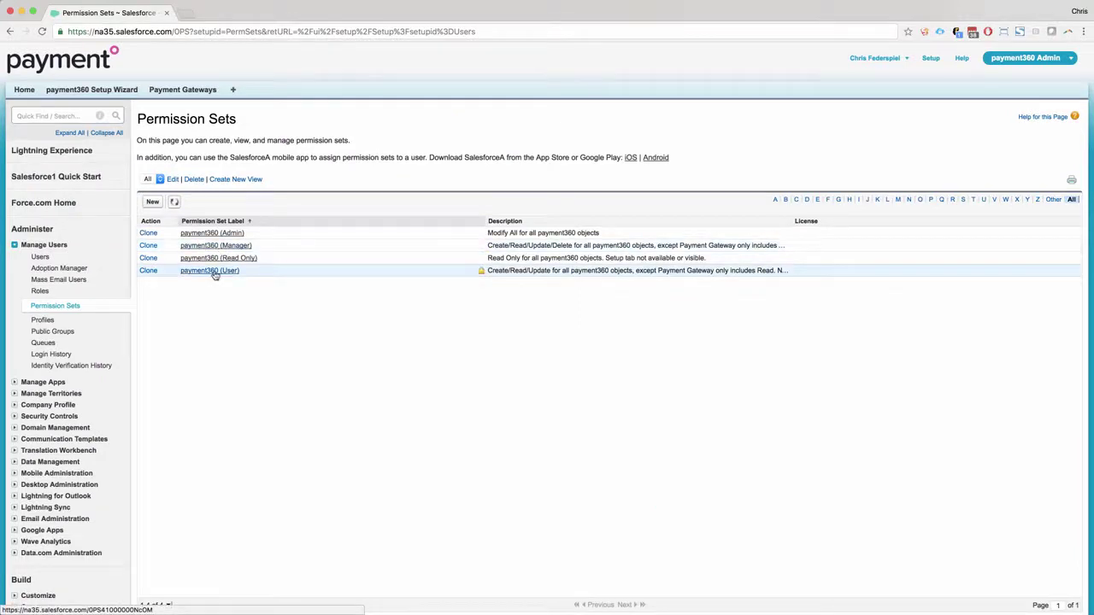
click(43, 319)
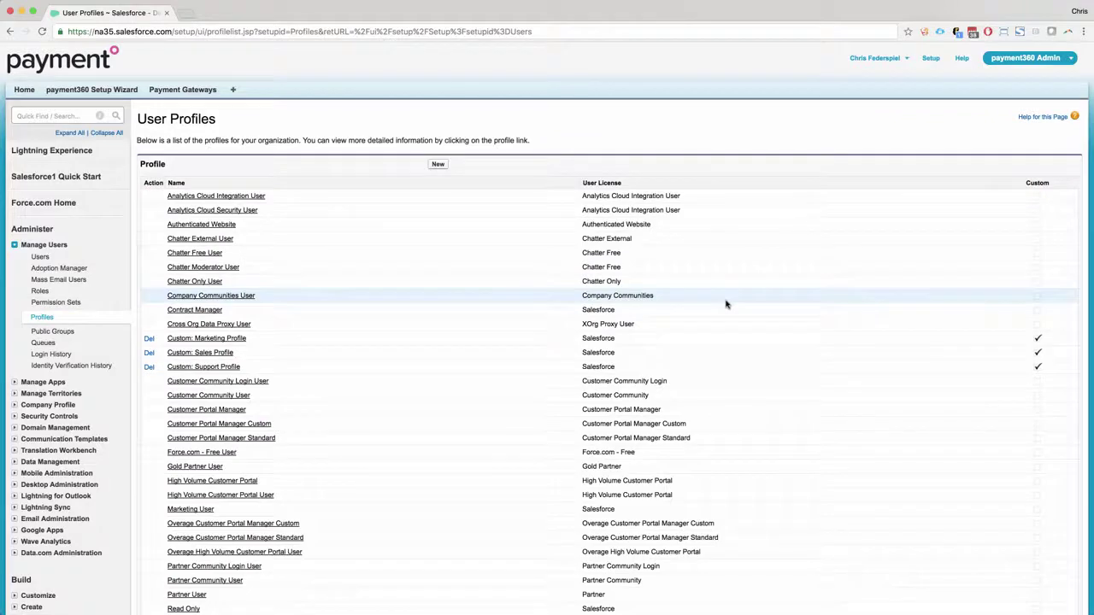
scroll(726, 304, down, 5)
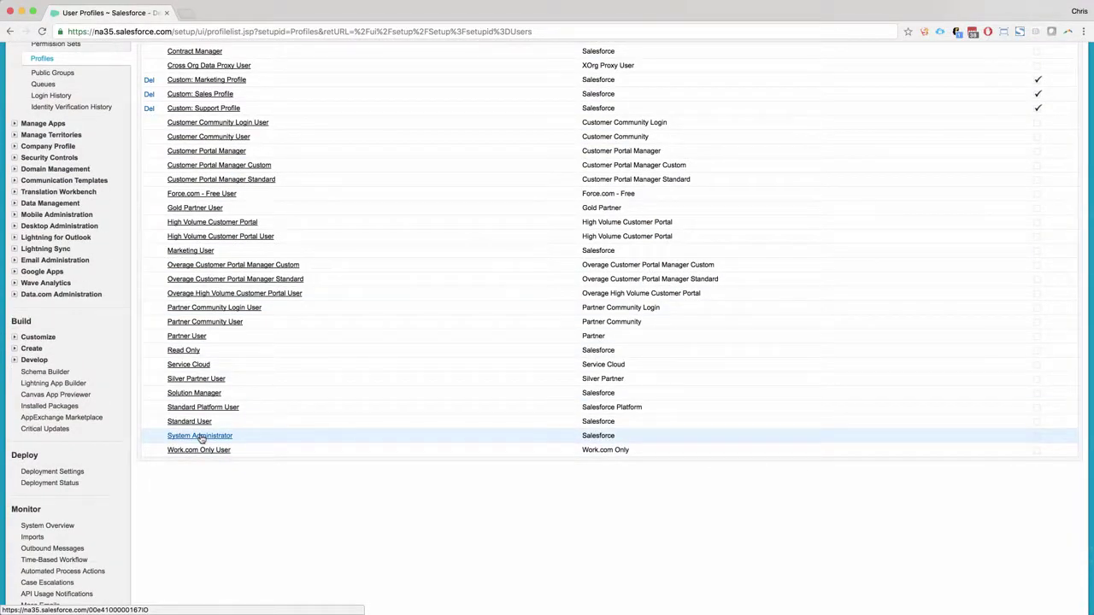
click(200, 436)
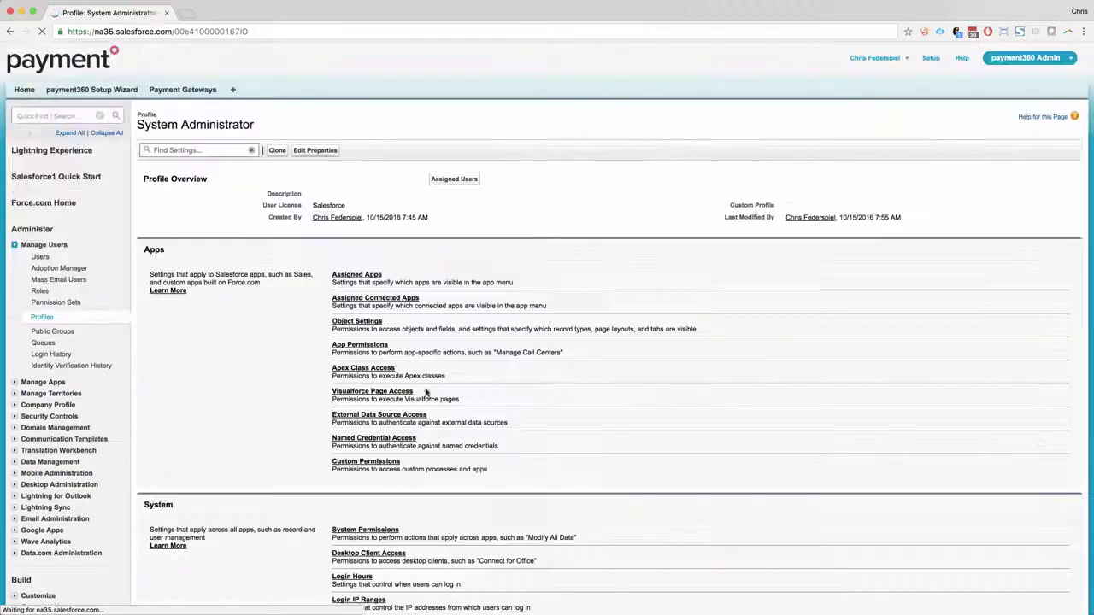
- In the profile's Transactions settings, add Non-Stripe and Stripe record types, with Stripe as default
click(212, 149)
text(tran)
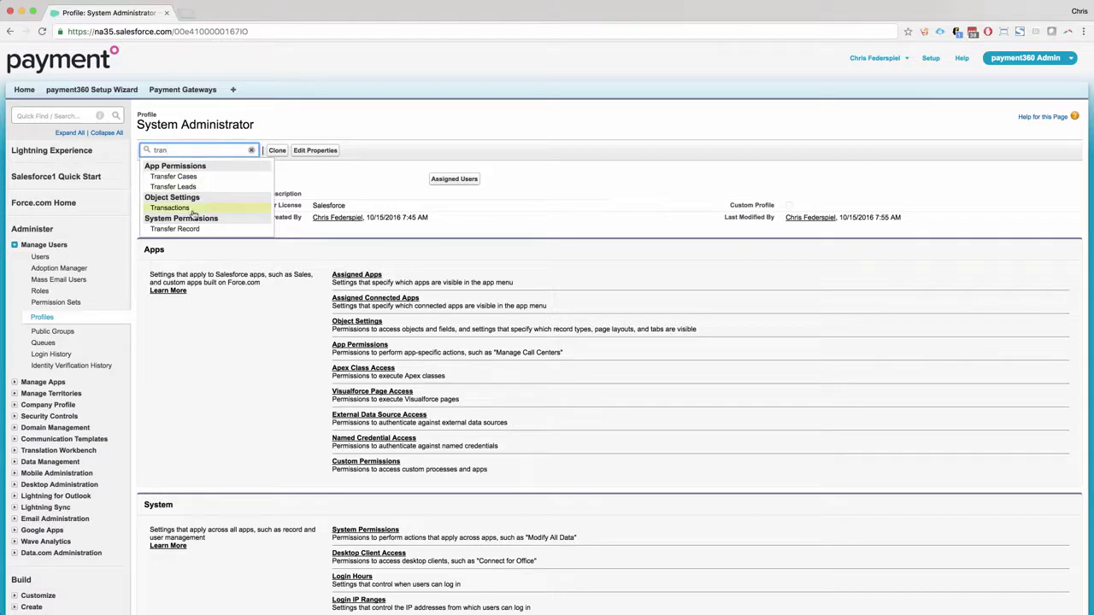
click(194, 211)
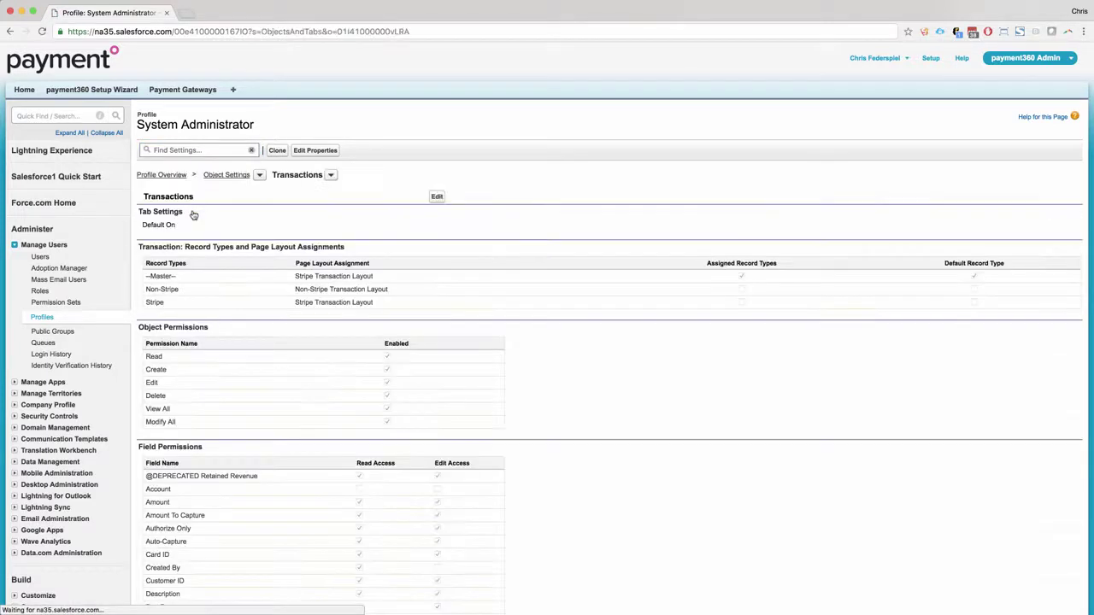
click(436, 196)
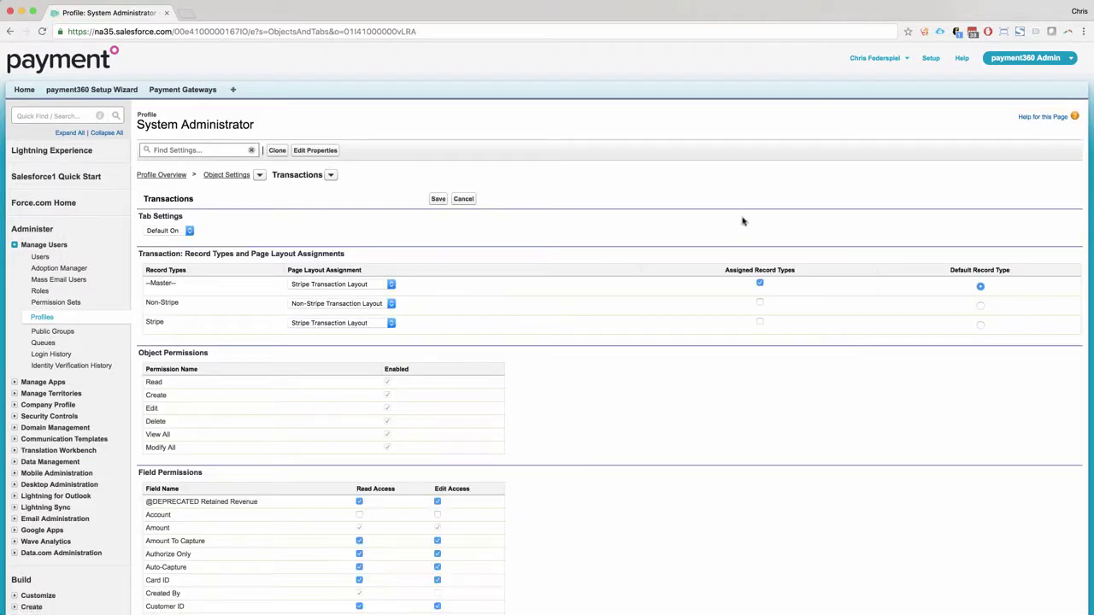
click(759, 303)
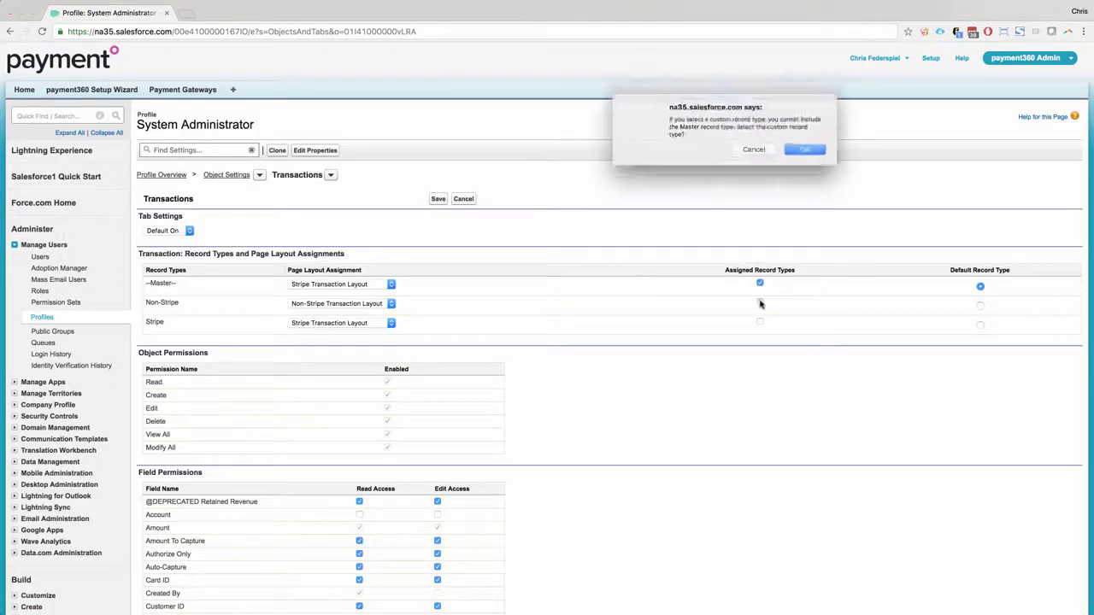
click(814, 154)
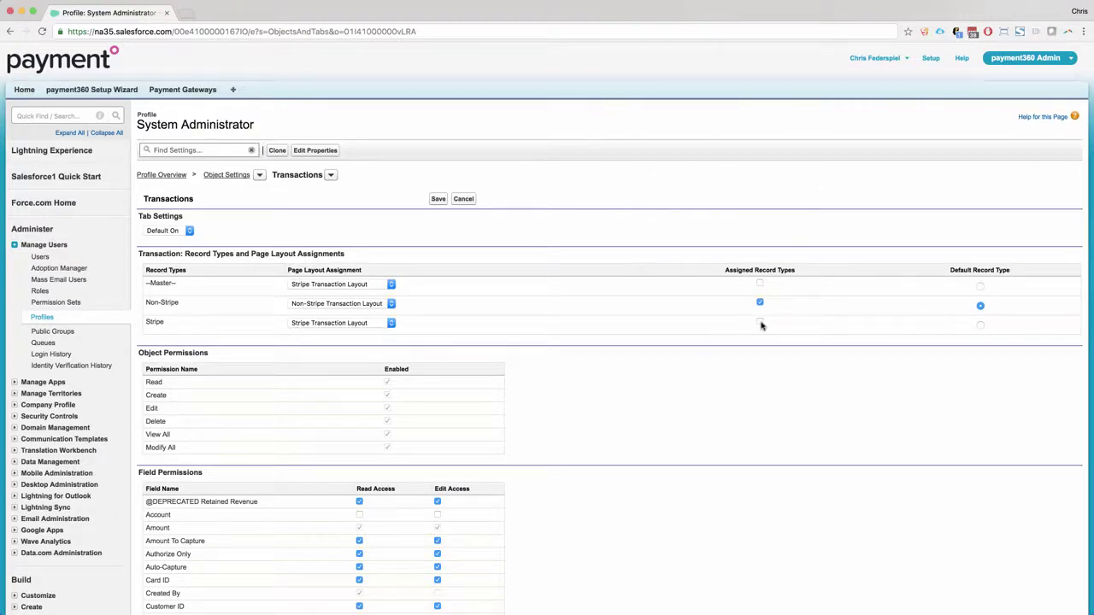
click(980, 326)
click(437, 199)
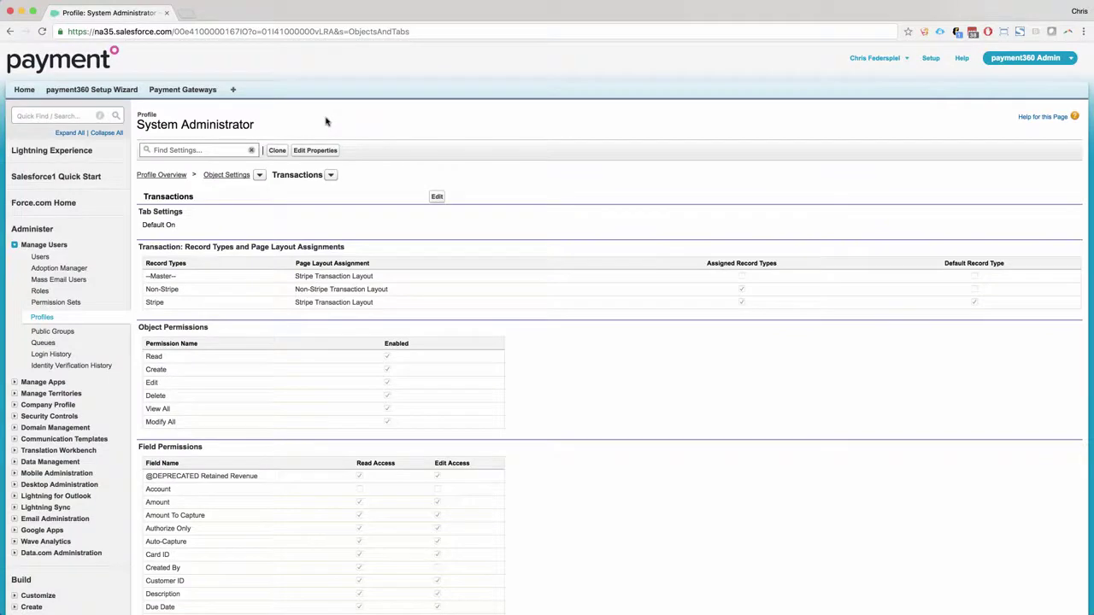
click(182, 91)
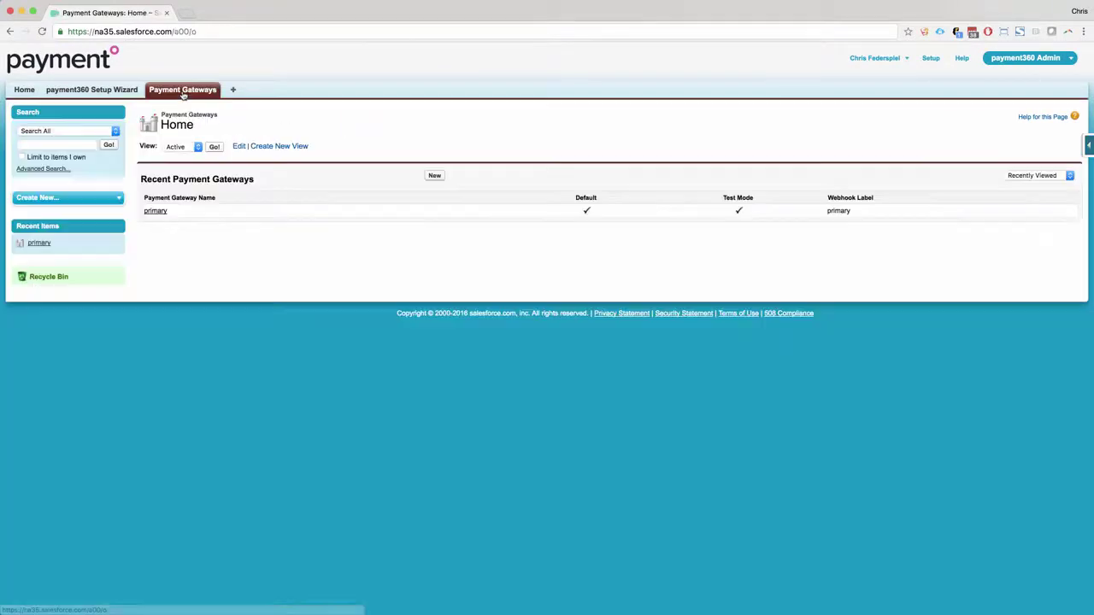
- Start a new payment method on the primary gateway with holder name Test and the Stripe test Visa number
click(155, 212)
click(464, 490)
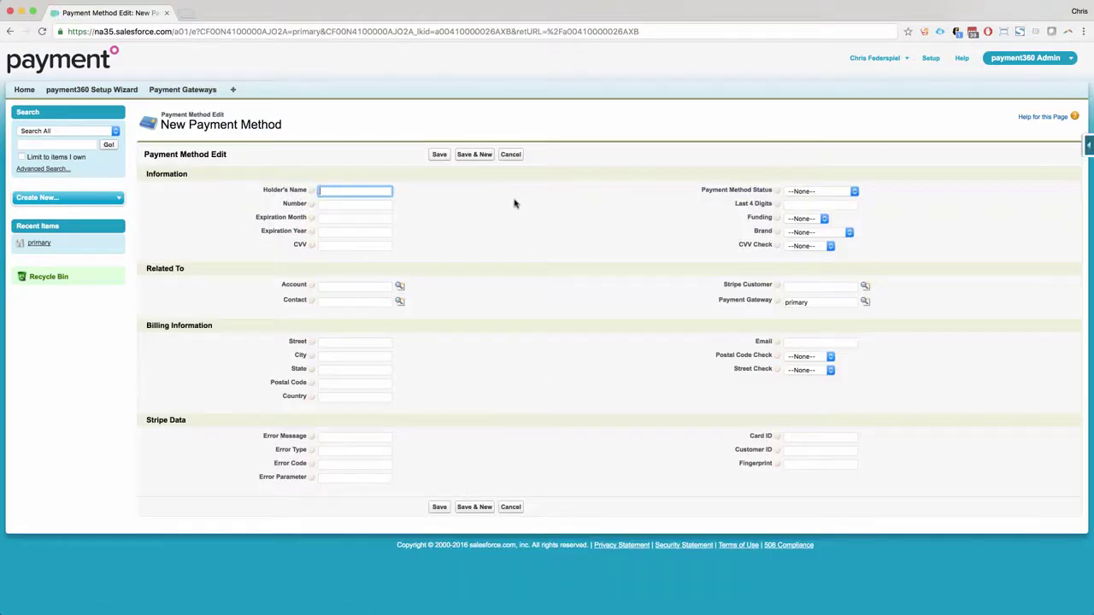
text(Test)
key(Tab)
text(4242424242424242)
- Enter expiry 01/22 and the card's CVV, then save the payment method
key(Tab)
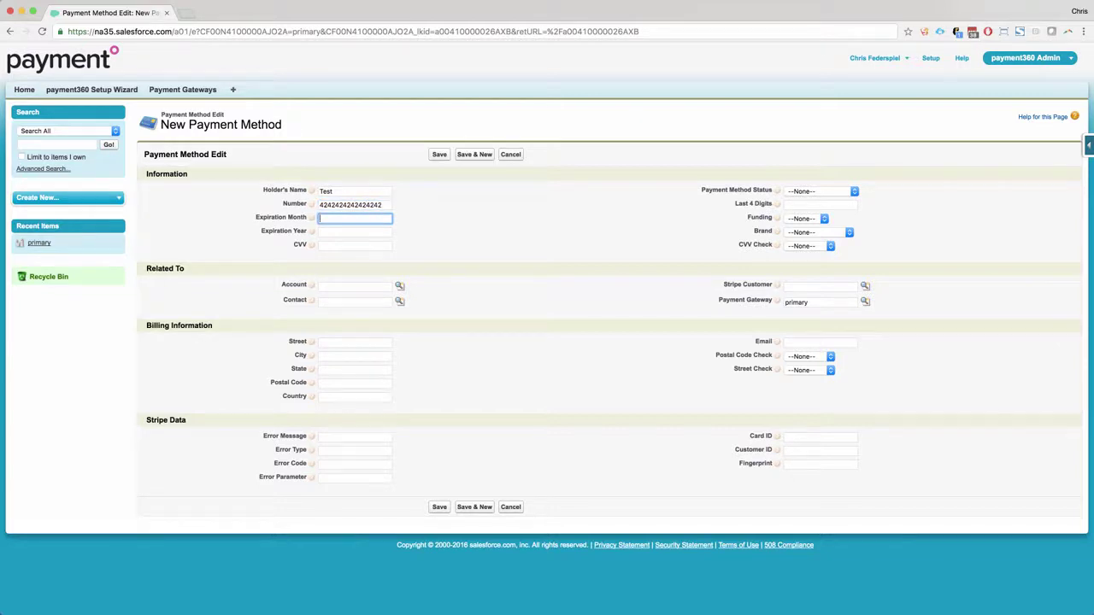
text(01)
key(Tab)
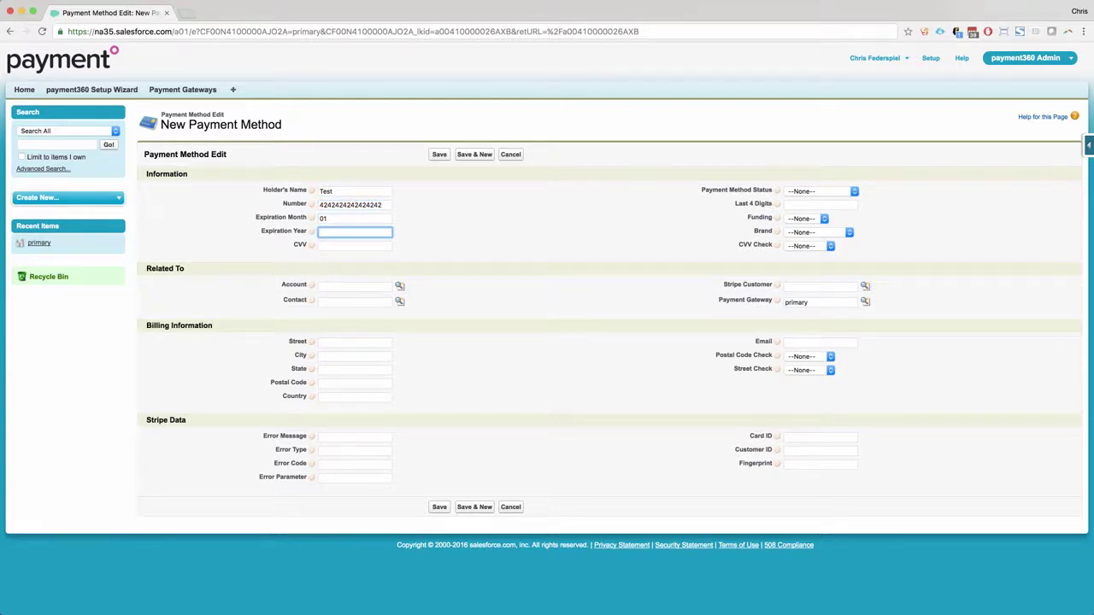
text(22)
key(Tab)
text(222)
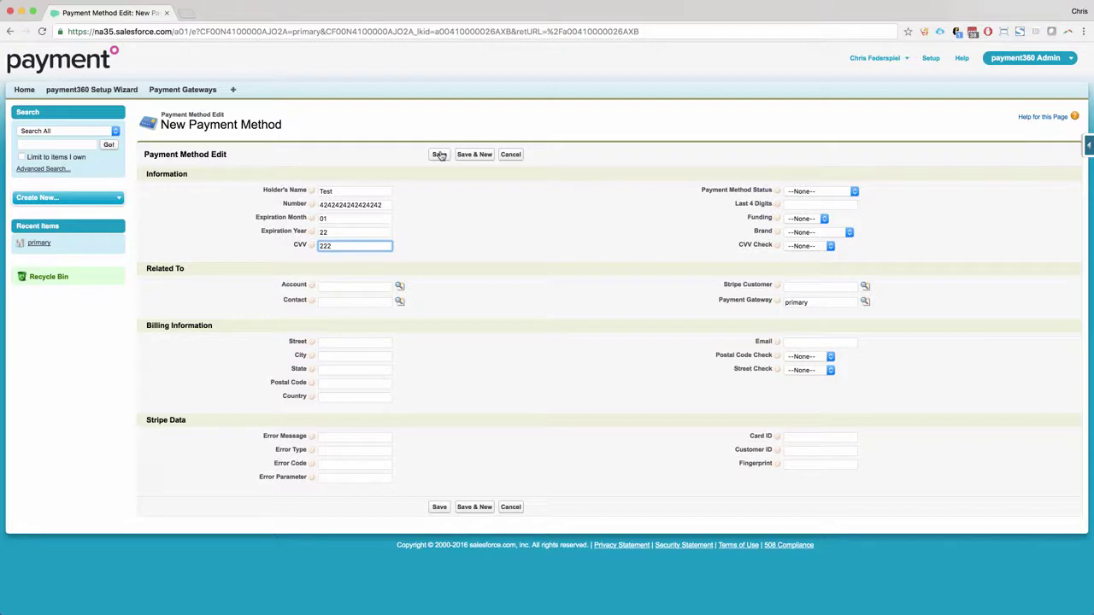
click(440, 155)
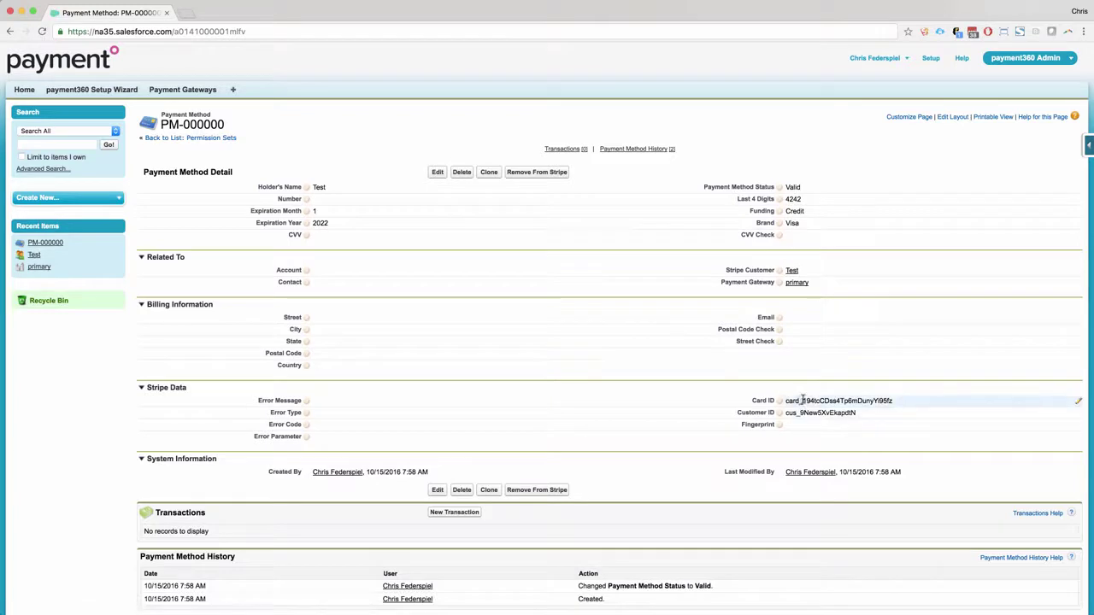
click(455, 512)
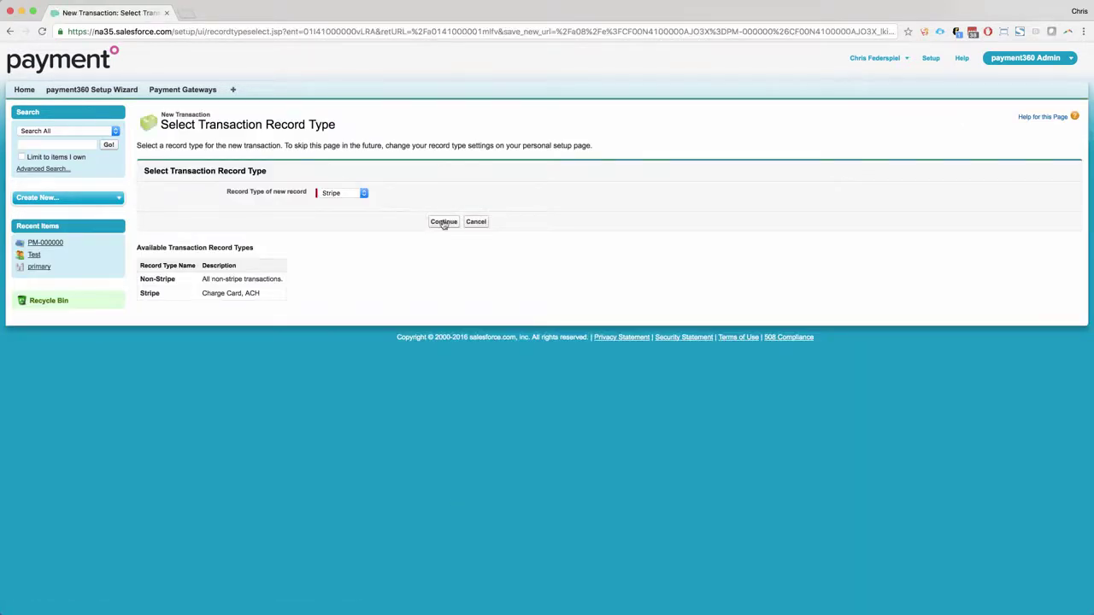
- Continue with the Stripe record type and enter 20 as the new transaction's amount
click(443, 222)
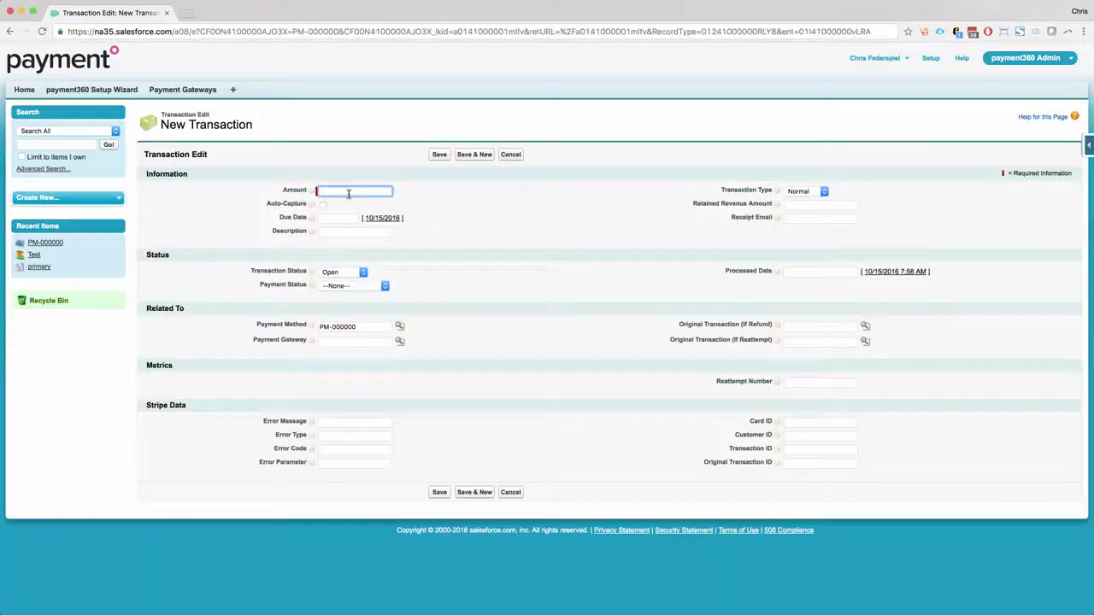
text(20)
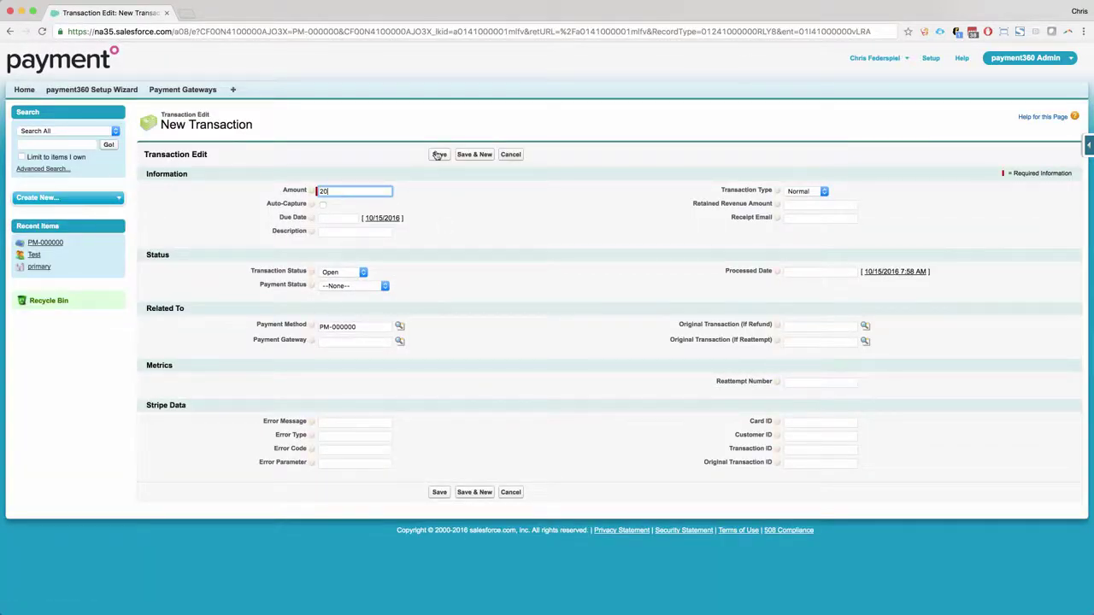